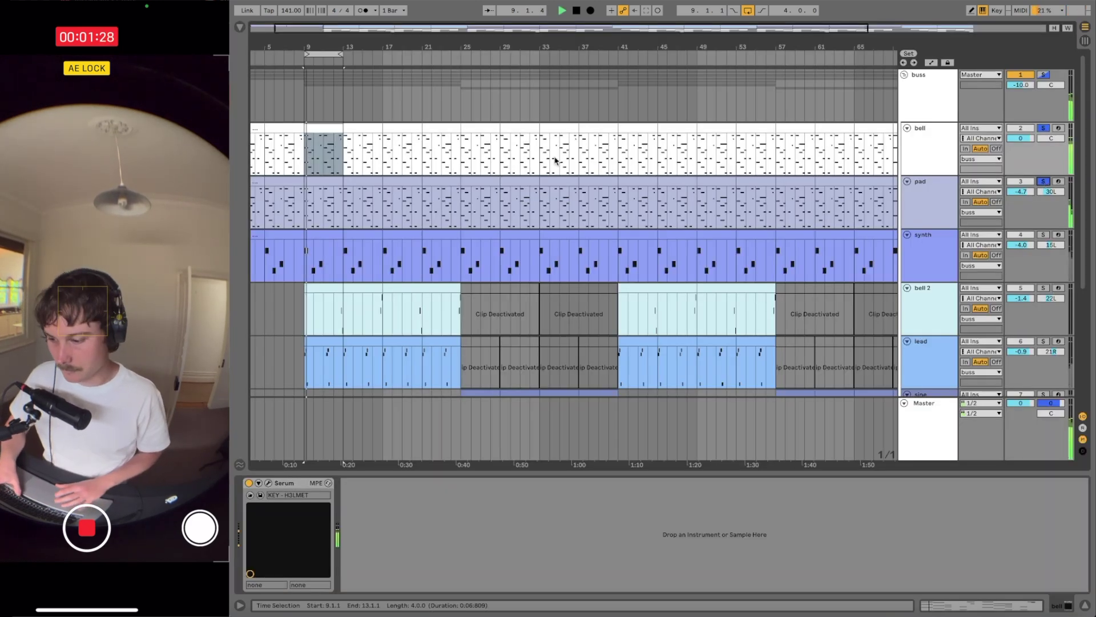
Open the bell clip at bar 9, stop playback, and examine its bass notes G2, E♭2 and B♭1.
double_click(337, 148)
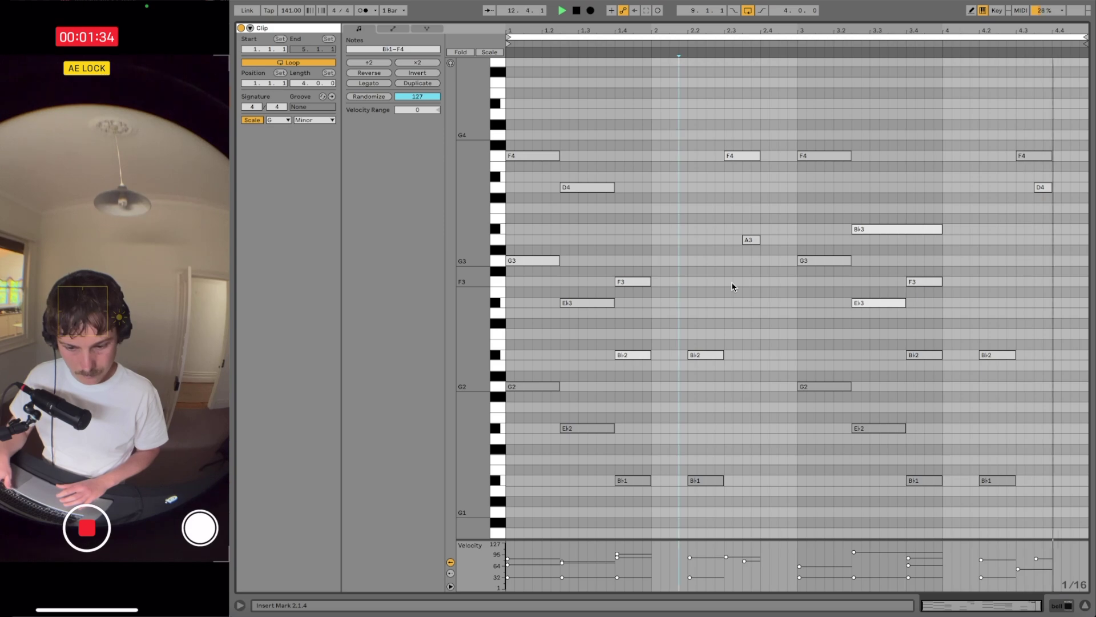
key("space")
key("Tab")
scroll(337, 114, "down", 3)
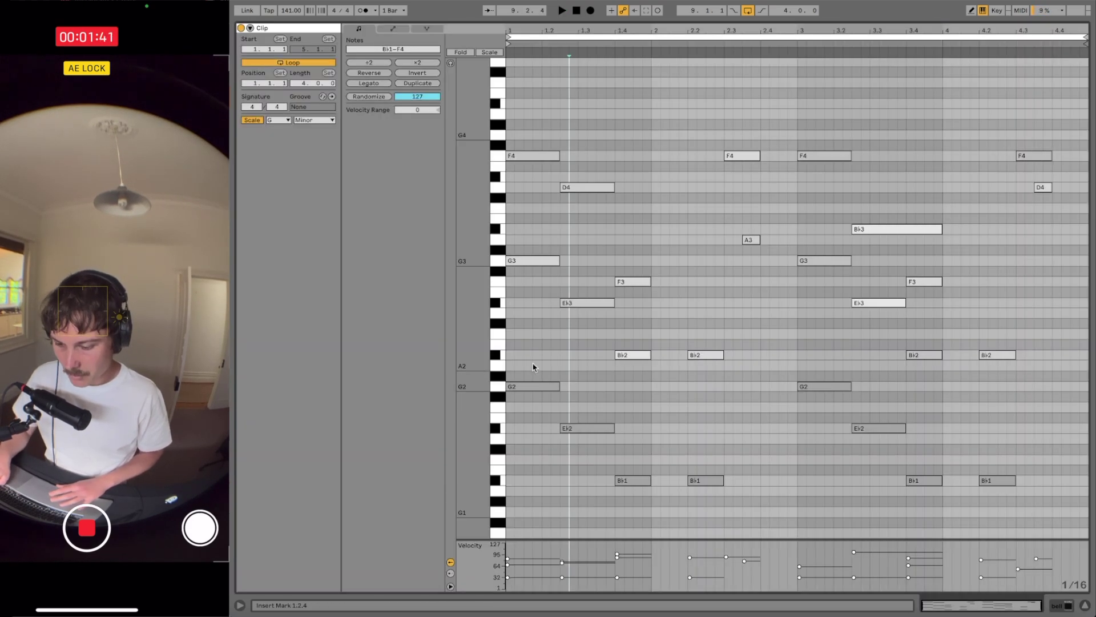
left_click(522, 386)
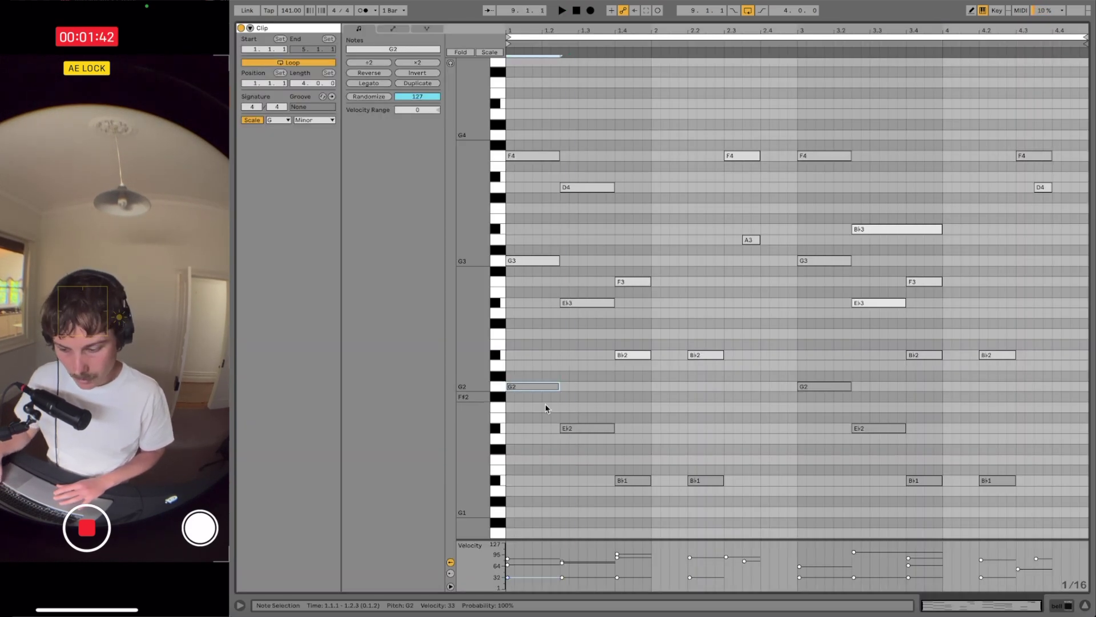
left_click(571, 428)
left_click(637, 481)
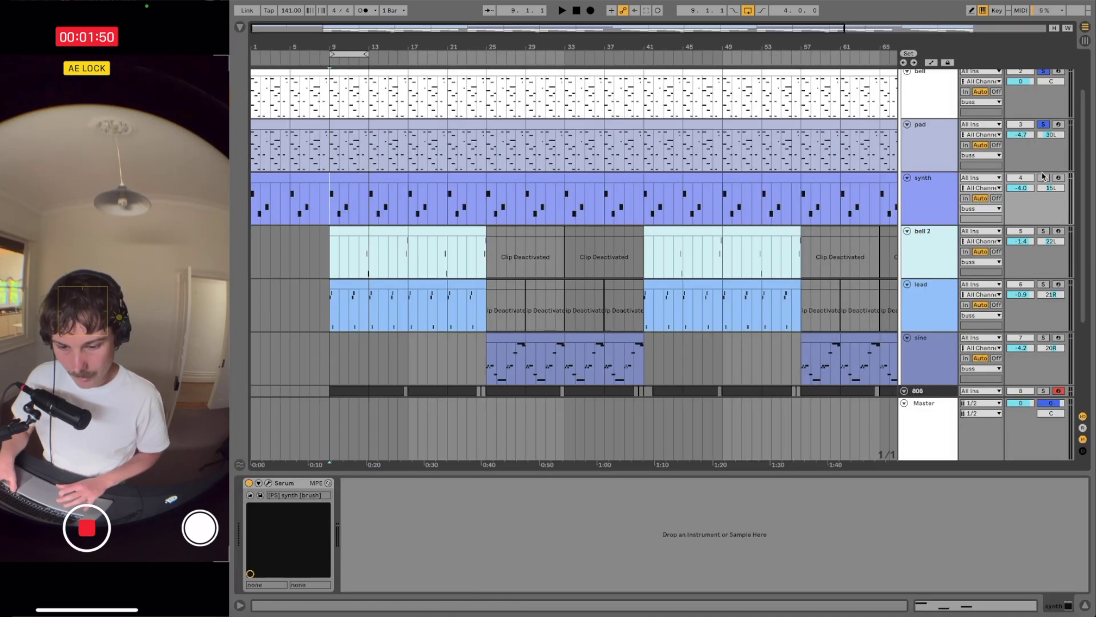
Solo the synth track, and play back the synth and bell 2 notes of bars 9 to 17.
left_click(1043, 178)
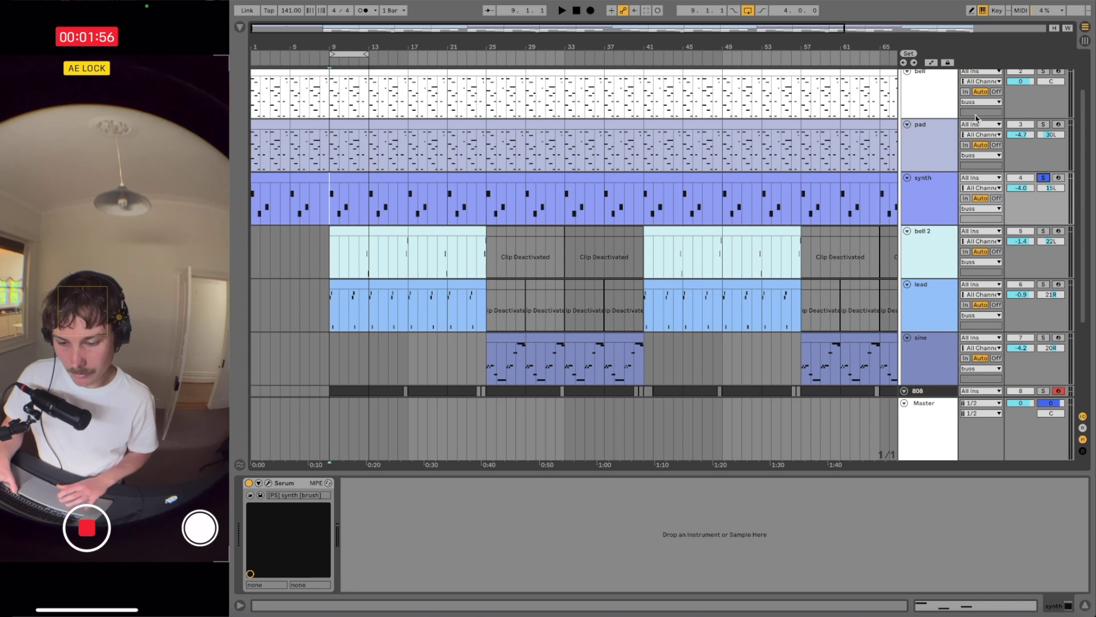
scroll(361, 206, "up", 1)
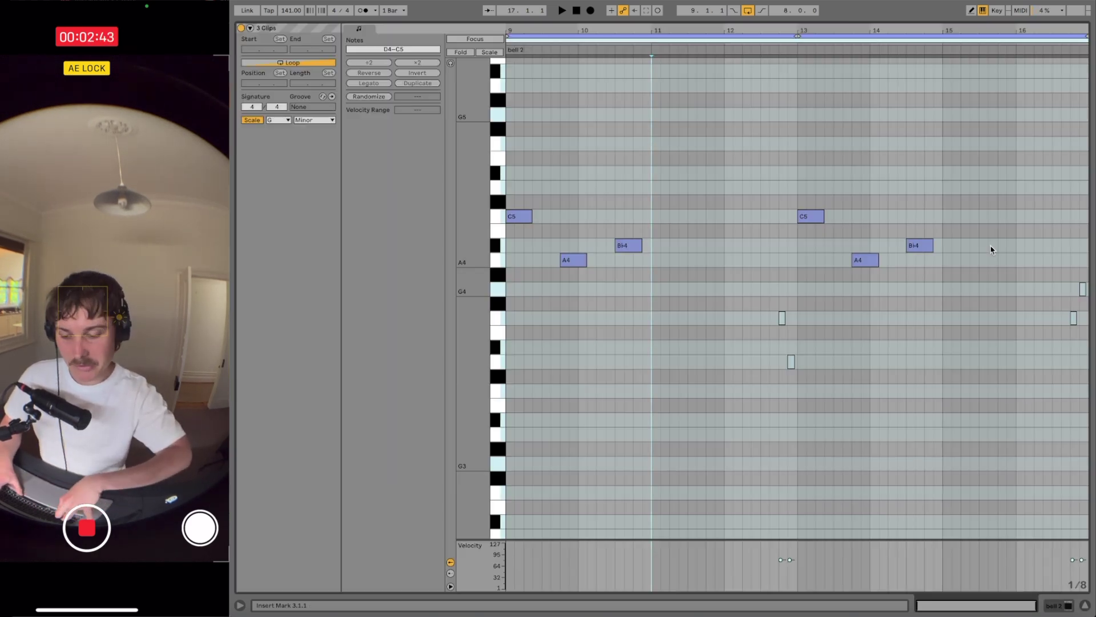
key("space")
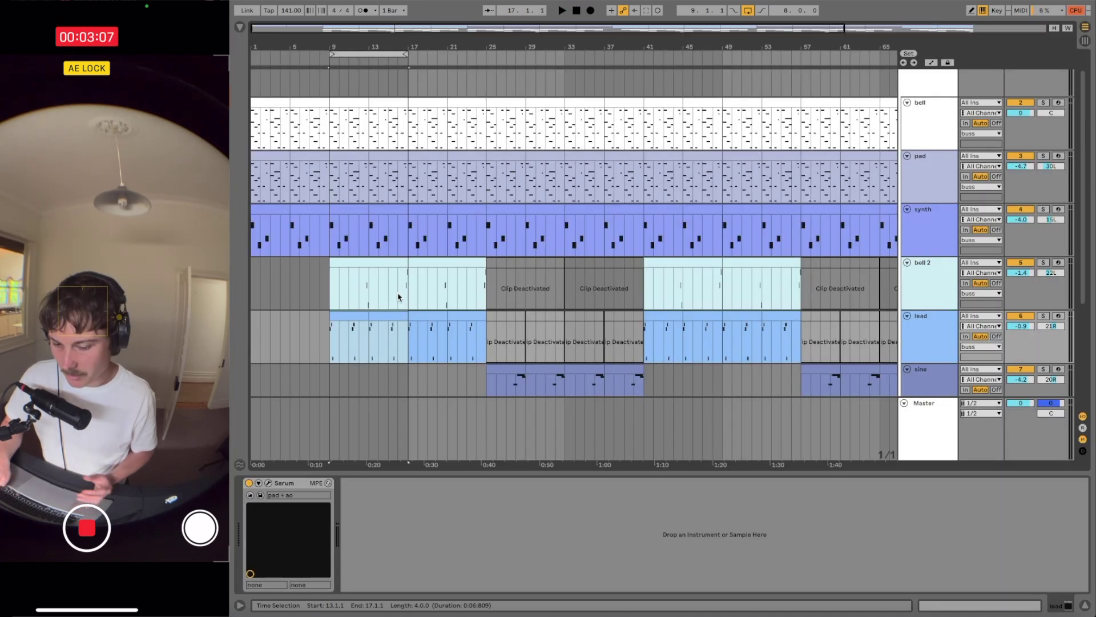
Open the lead clips of bars 9 to 17 in the note editor and play them back.
key("shift+Tab")
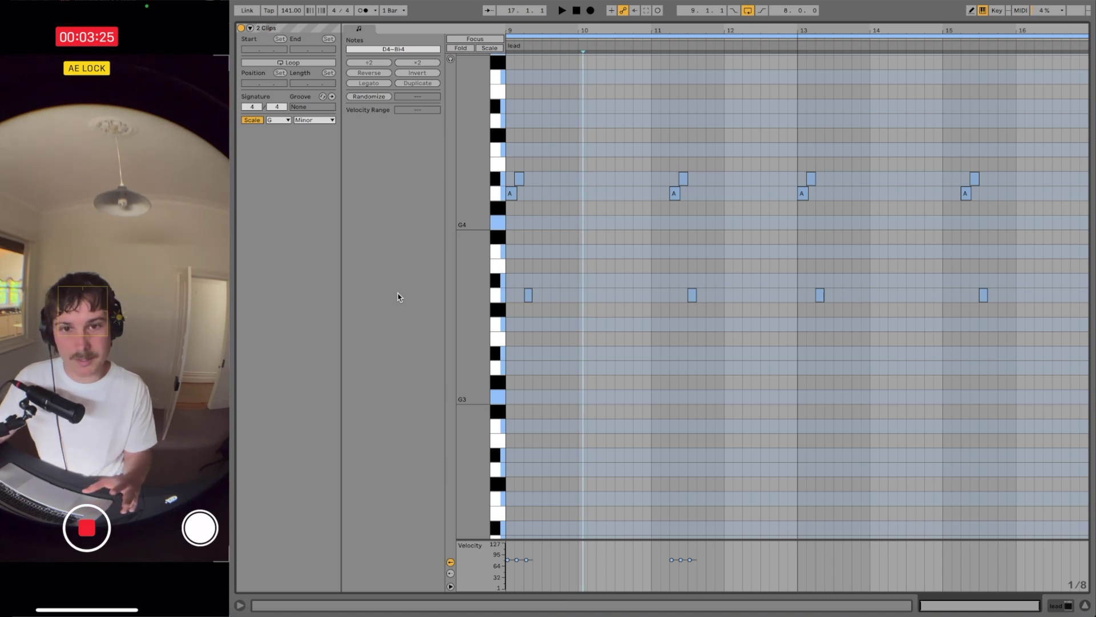
key("space")
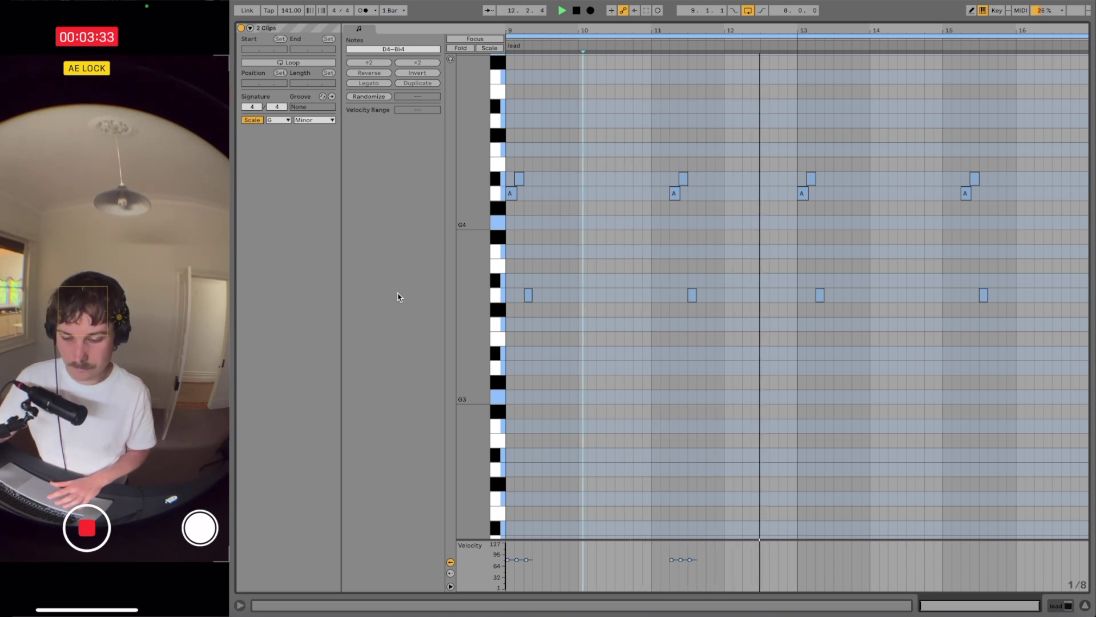
key("space")
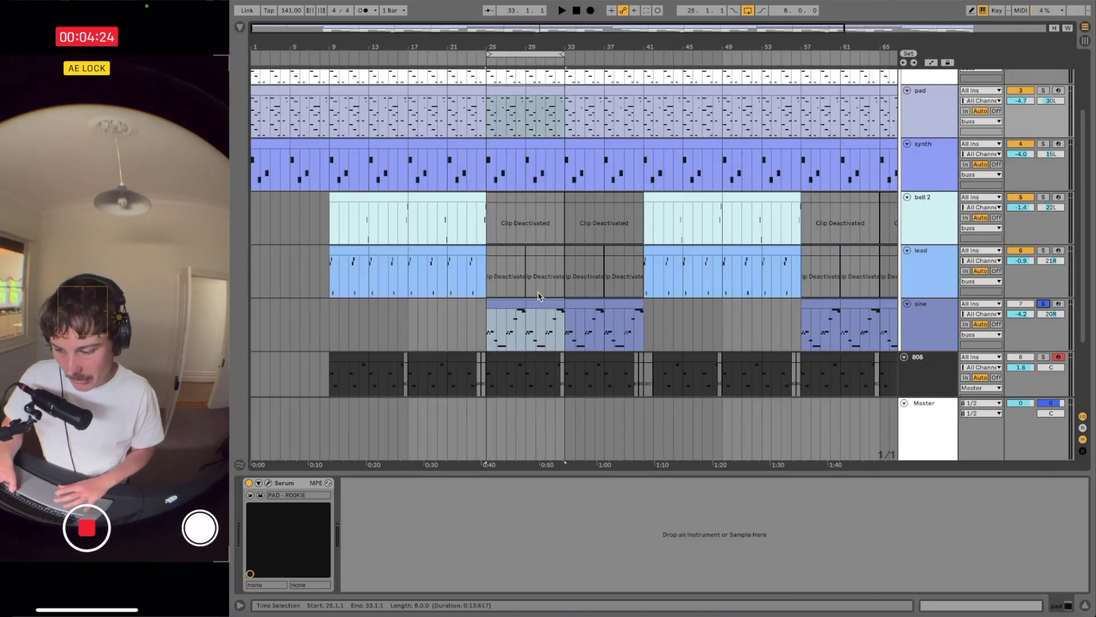
Open the pad and sine clips of bars 25 to 33 to compare their notes, and close the sine track's ValhallaSupermassive window.
double_click(512, 303)
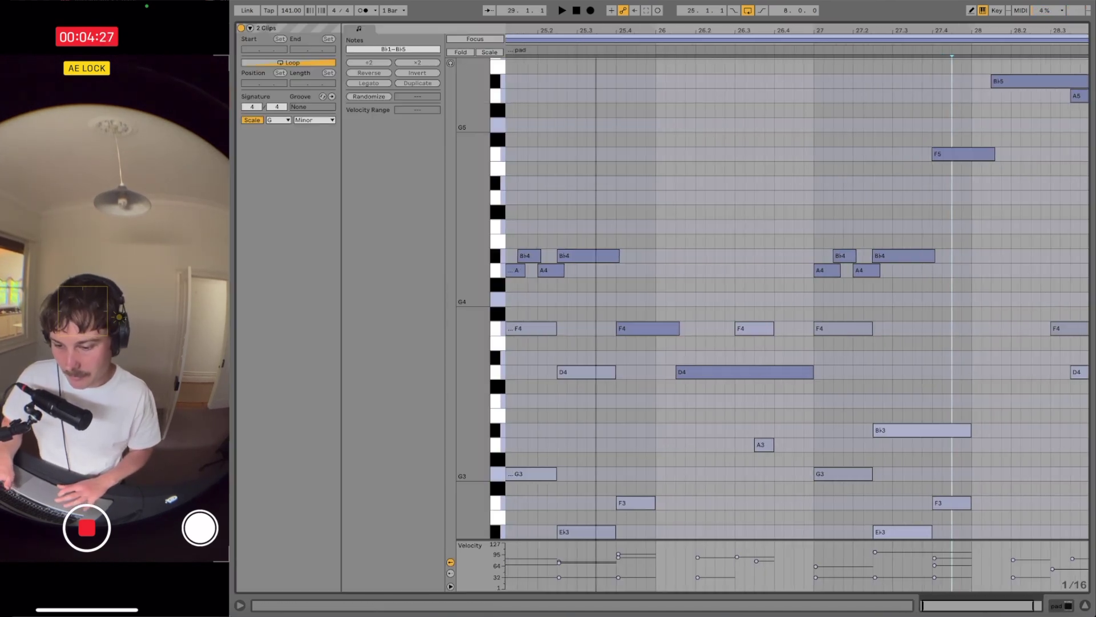
mouse_move(475, 169)
left_mouse_down()
mouse_move(457, 169)
mouse_move(475, 169)
left_mouse_up()
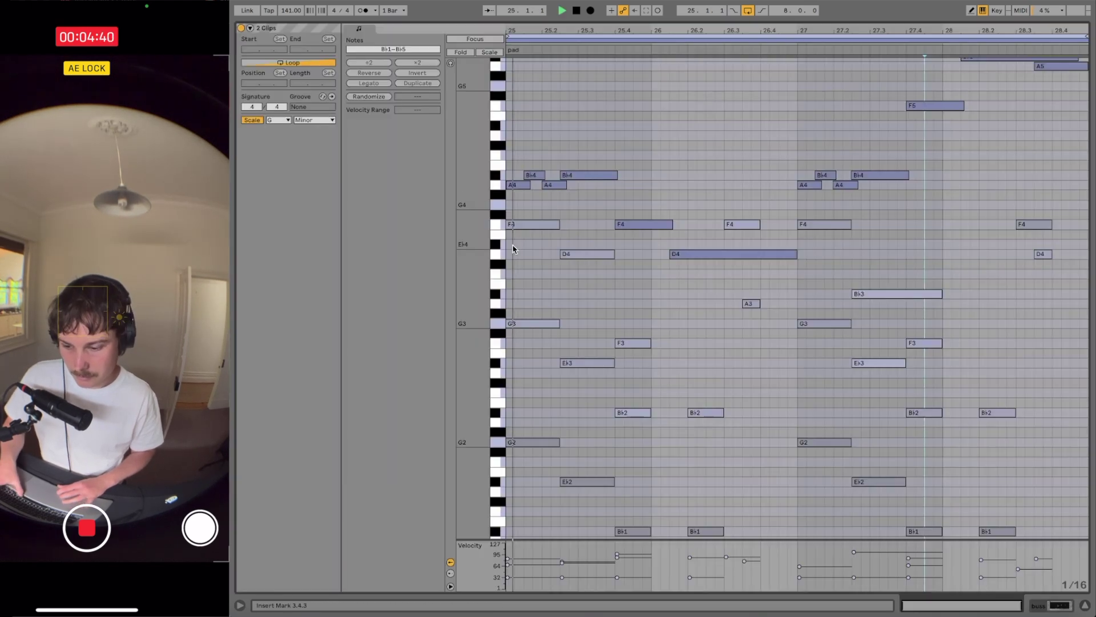
scroll(512, 249, "up", 5)
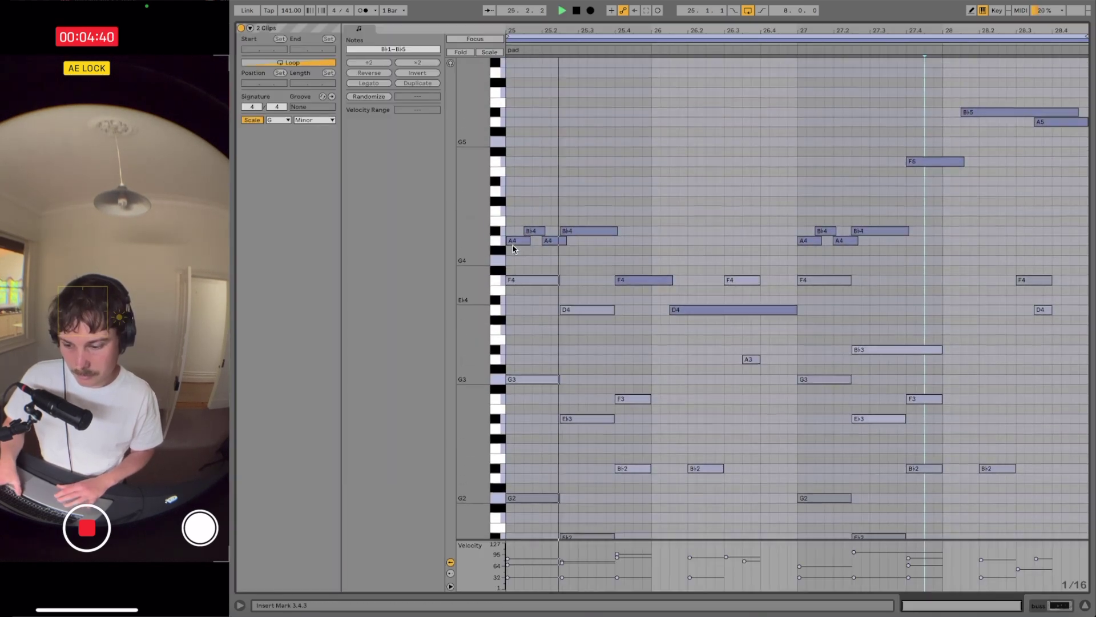
scroll(512, 249, "up", 2)
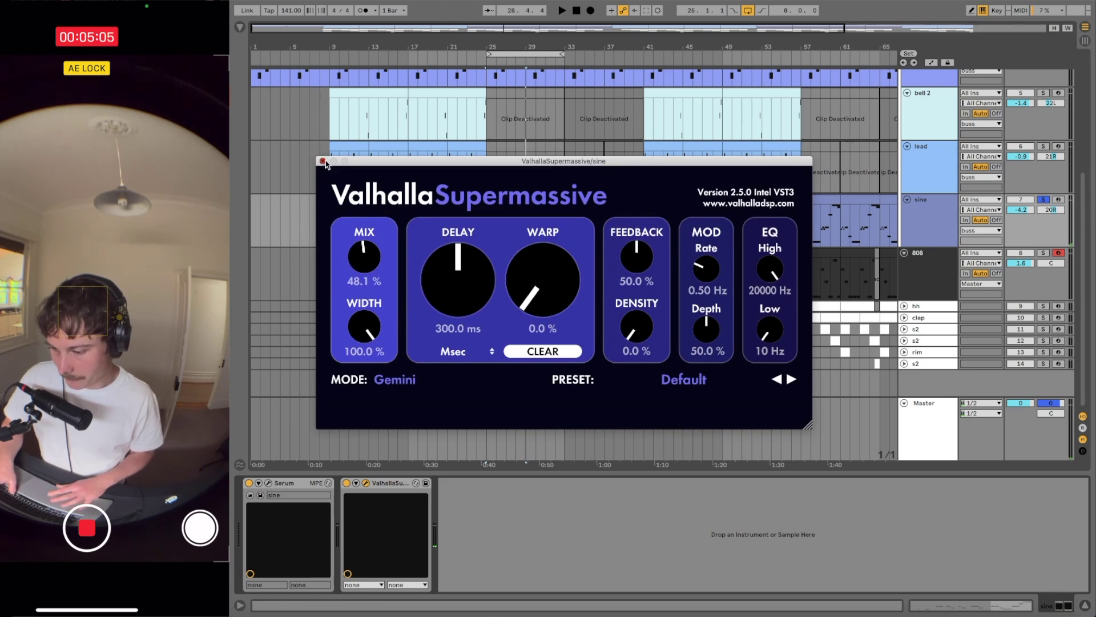
left_click(323, 161)
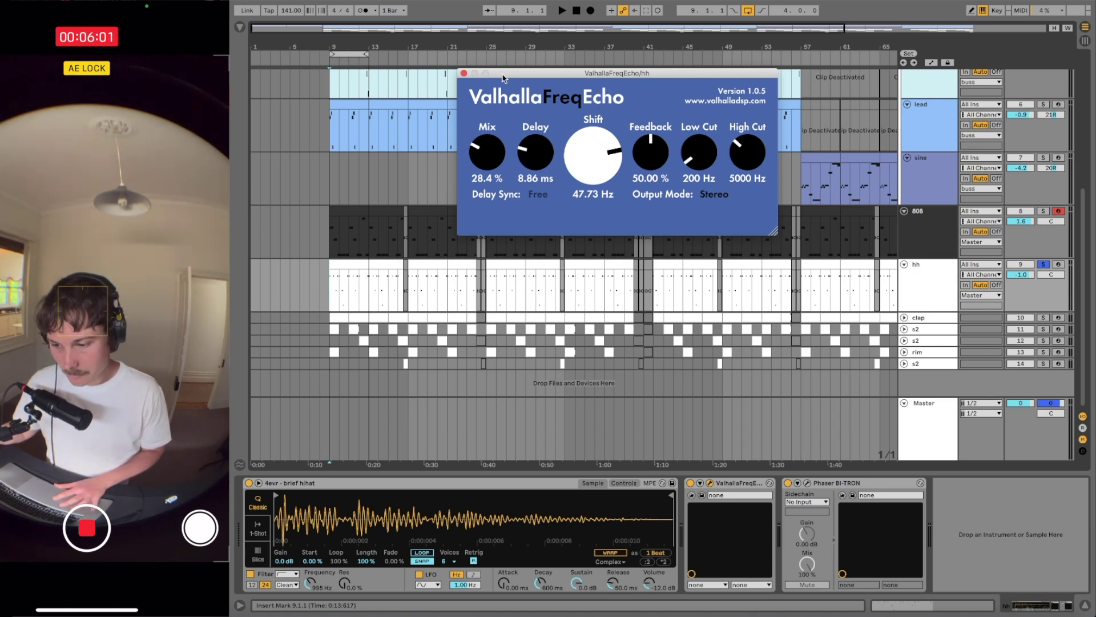
Audition the soloed hi-hat with ValhallaFreqEcho's mix raised to 100%, undo the mix change, and stop playback.
left_click_drag(530, 74, 558, 65)
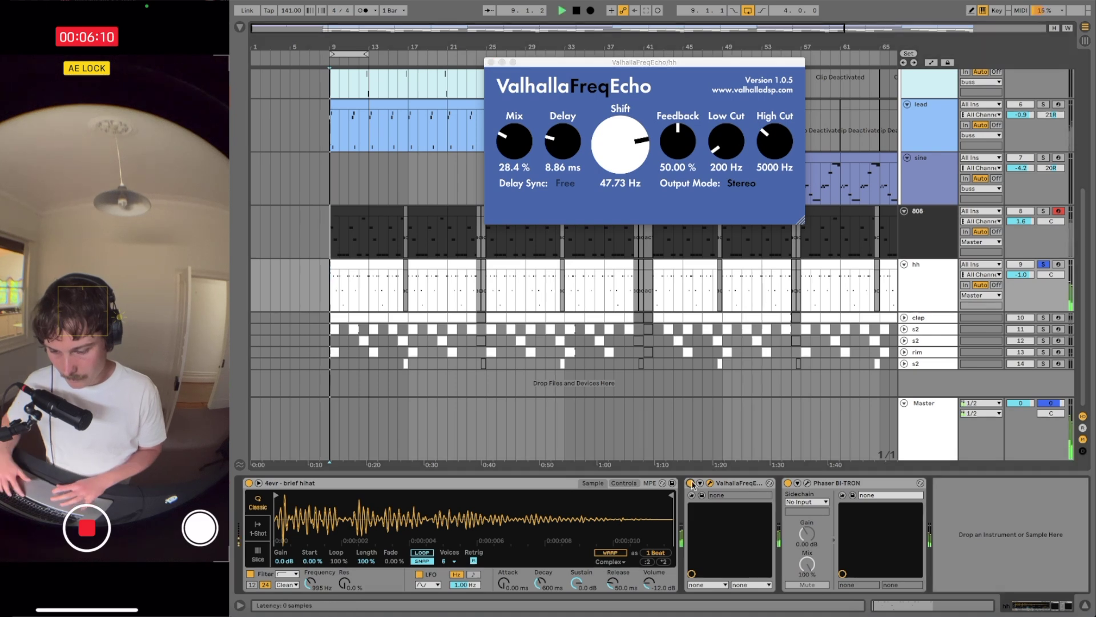
key("space")
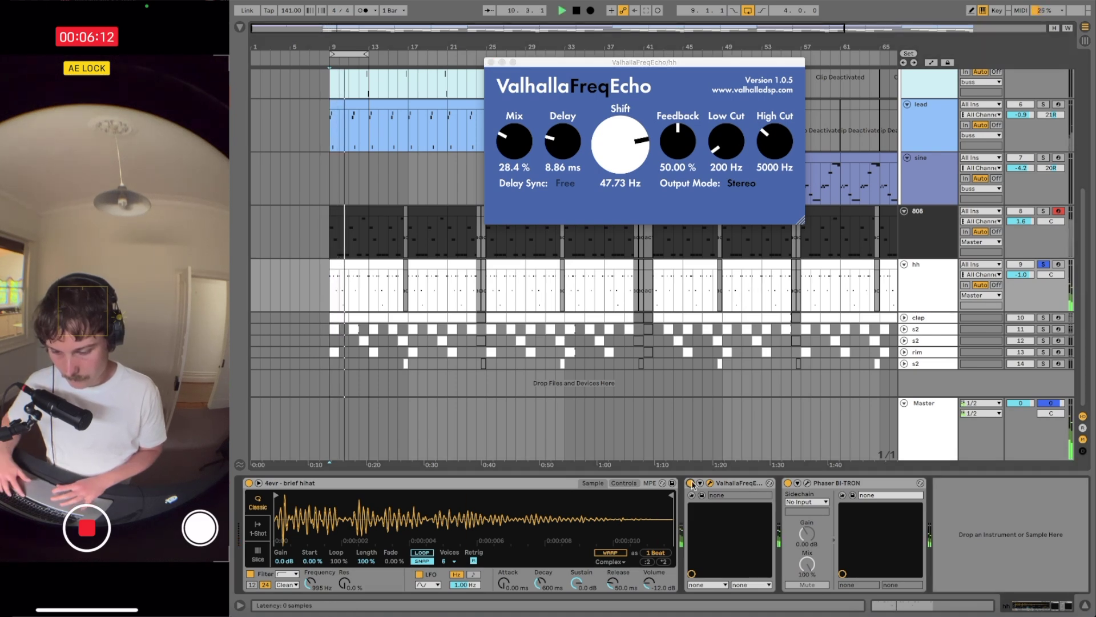
left_click_drag(513, 137, 512, 97)
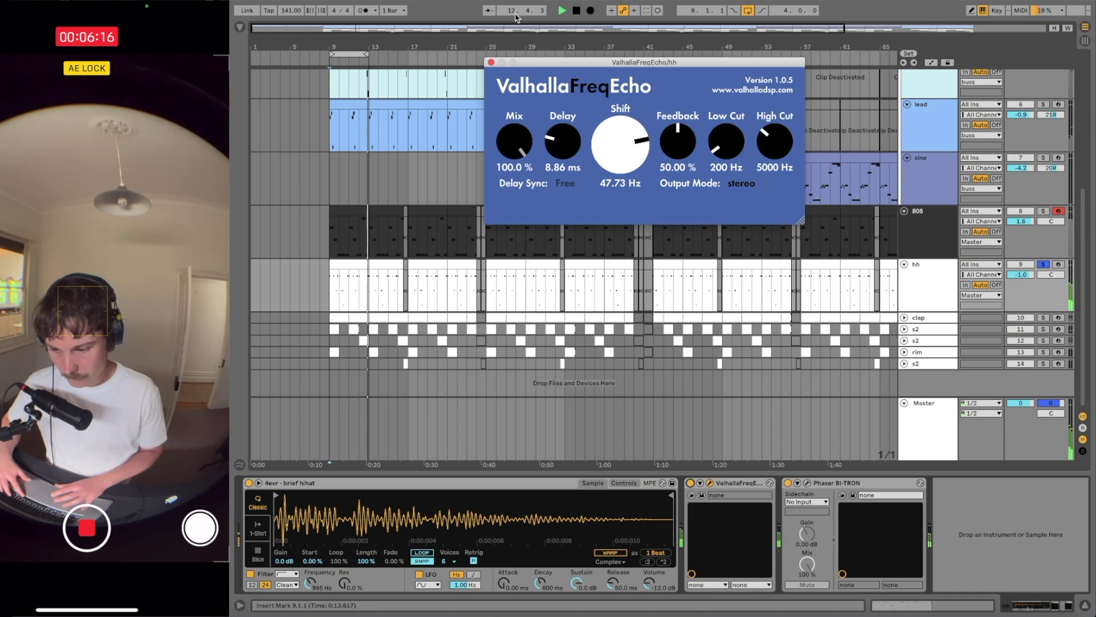
key("super+z")
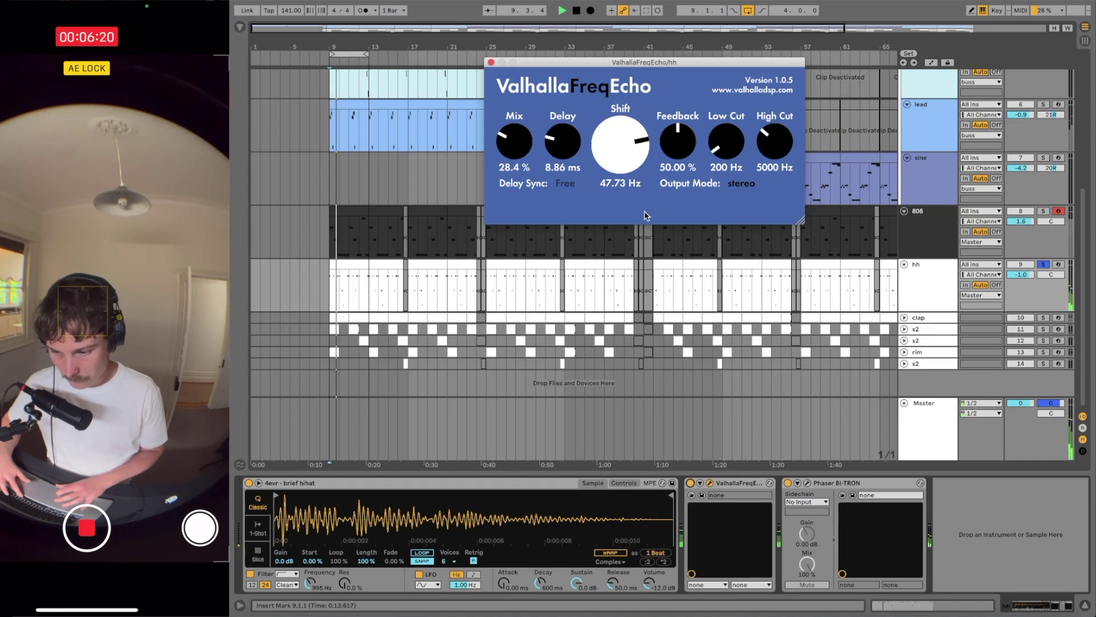
key("space")
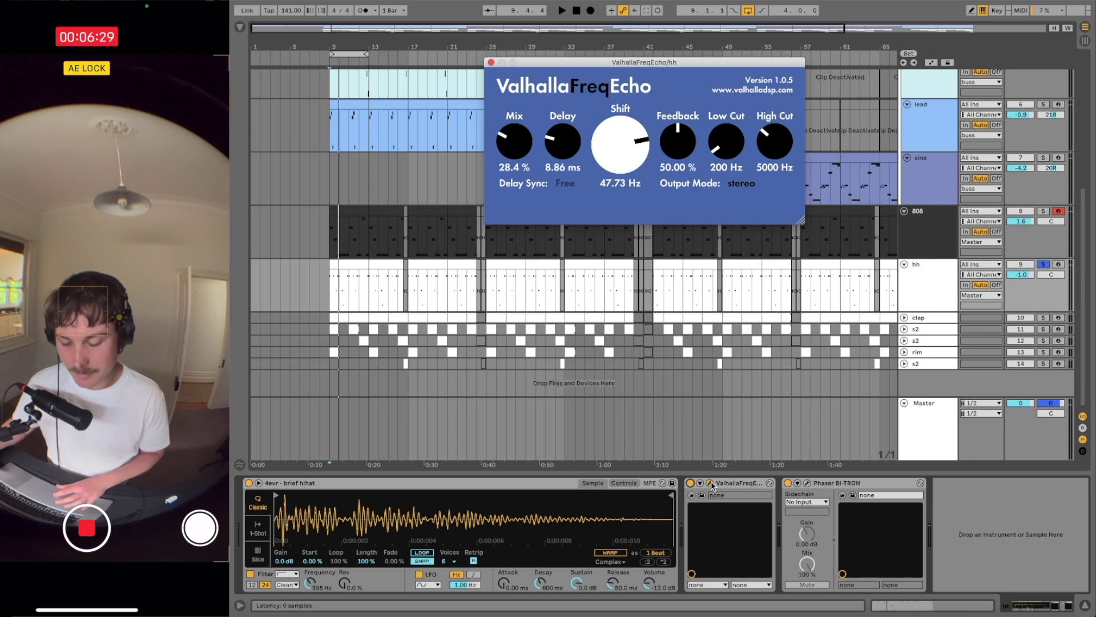
Open the hi-hat track's Phaser BI-TRON to examine its settings, and hide the plug-in windows.
left_click(808, 483)
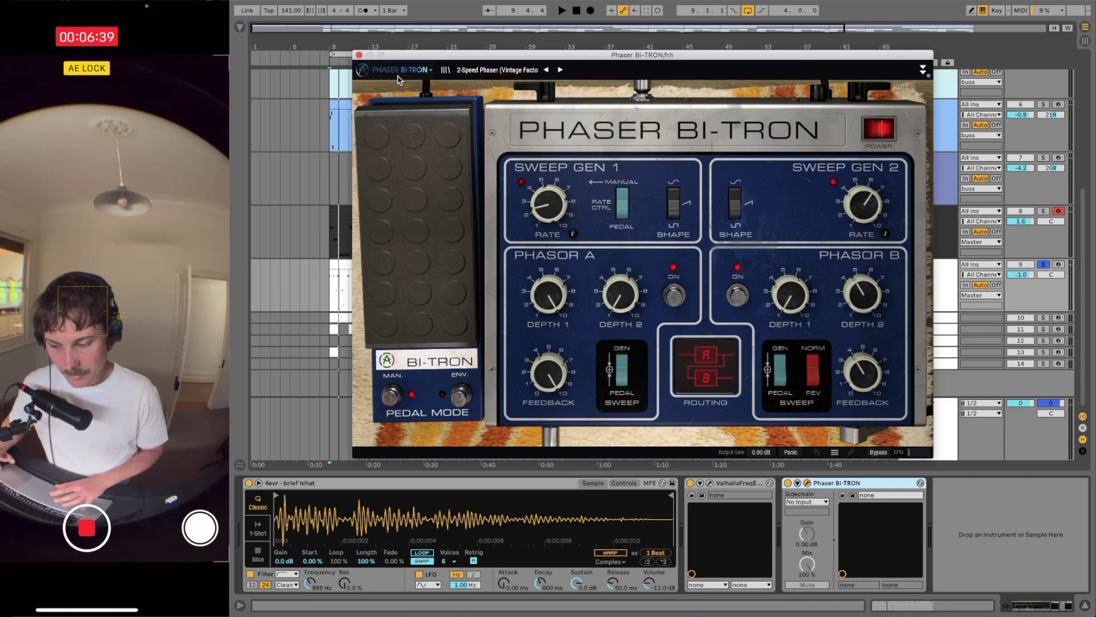
key("ctrl+alt+p")
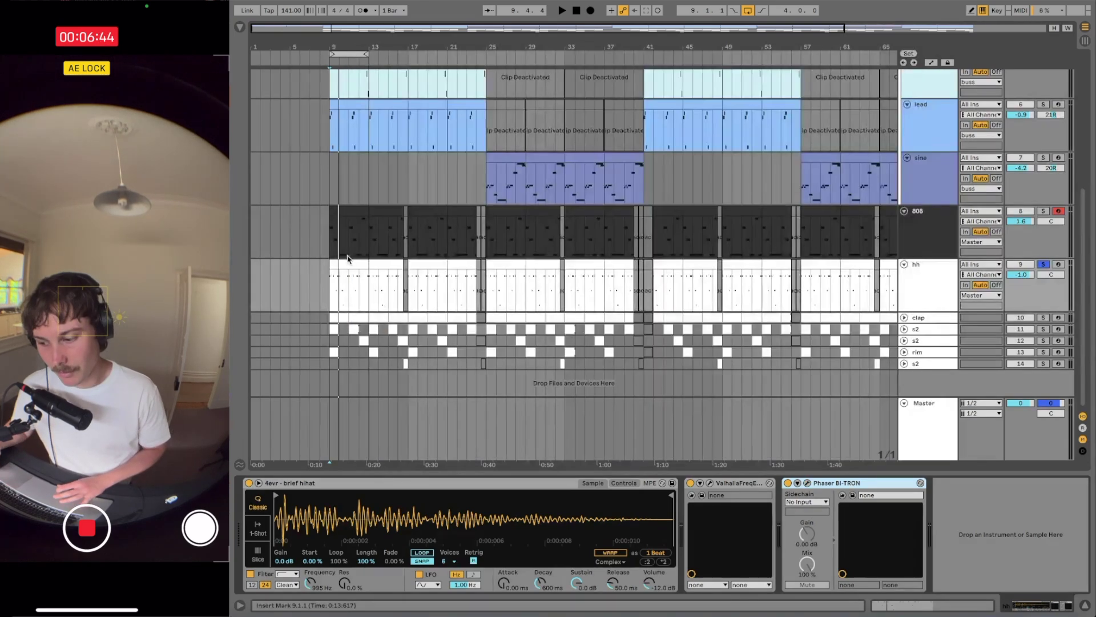
Select the hi-hat track from bar 9 to bar 17 and examine the opened clip's notes.
left_click(350, 260)
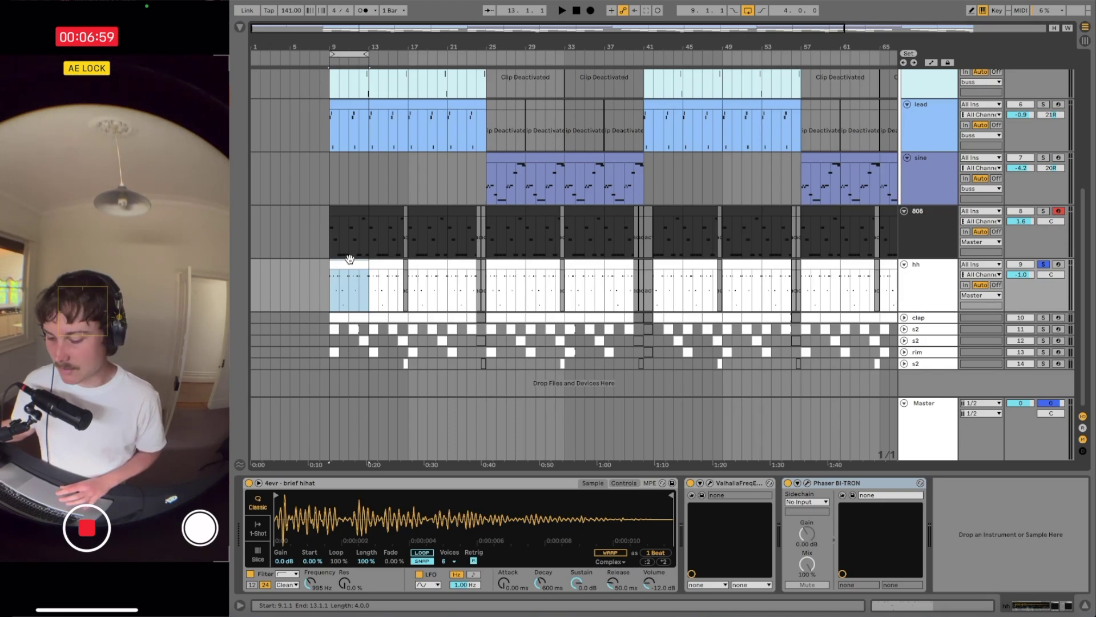
left_click(406, 265, "shift")
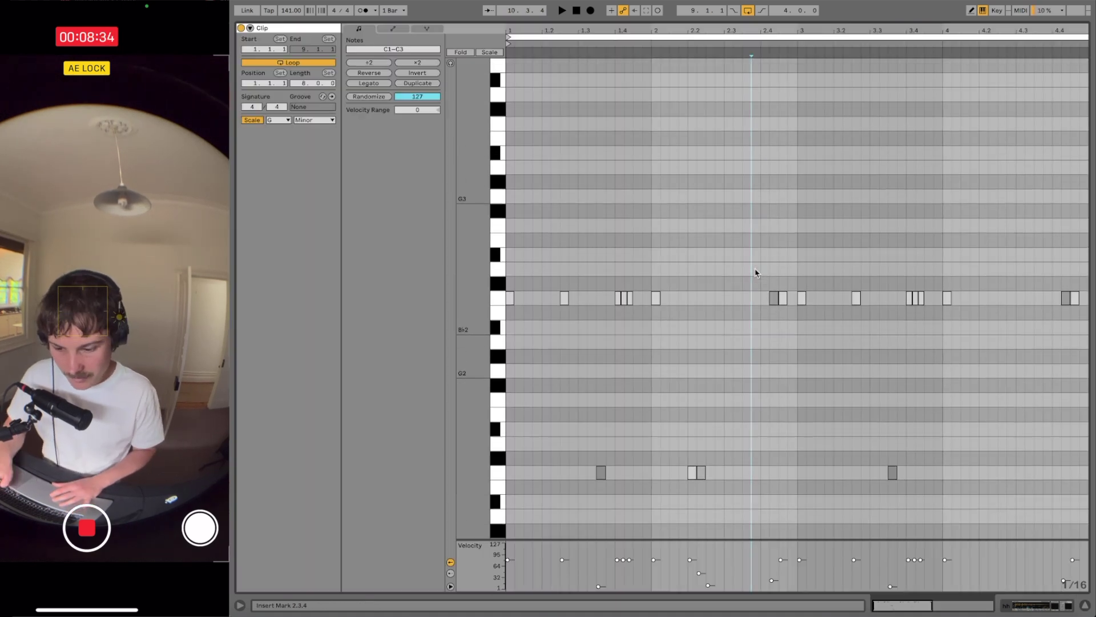
scroll(756, 272, "down", 2)
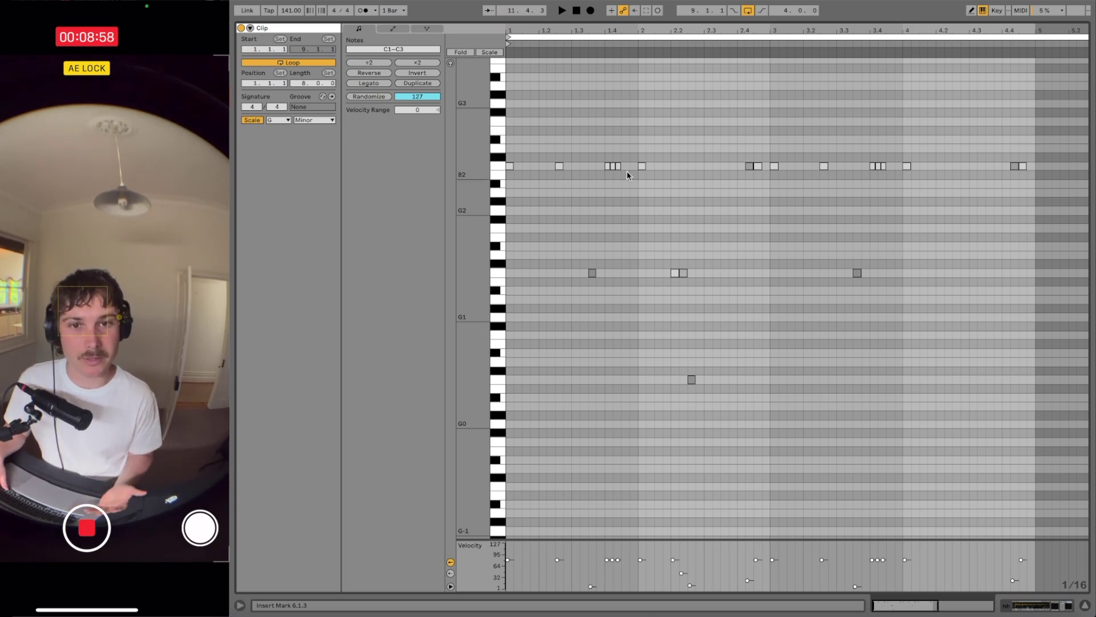
Try transposing the C2 hi-hat note at 1.3.3 and the C1 note at 2.2.3 by octaves, and return them to their pitches.
left_click_drag(587, 265, 654, 313)
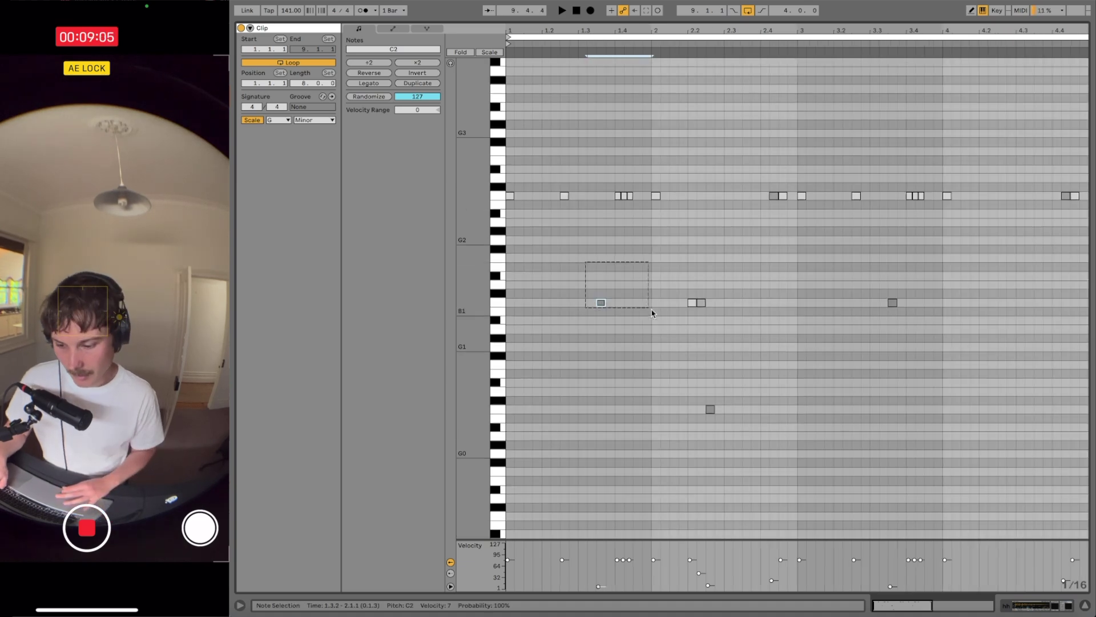
key("shift+Up")
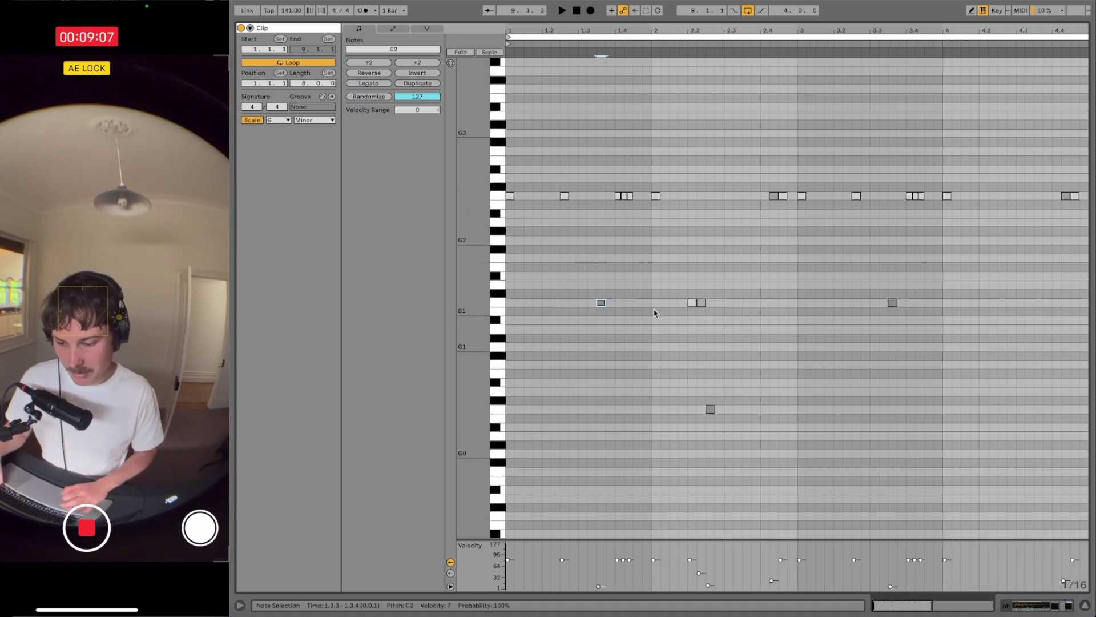
left_click_drag(678, 362, 742, 419)
key("shift+Up")
key("shift+Up")
key("shift+Down")
key("shift+Down")
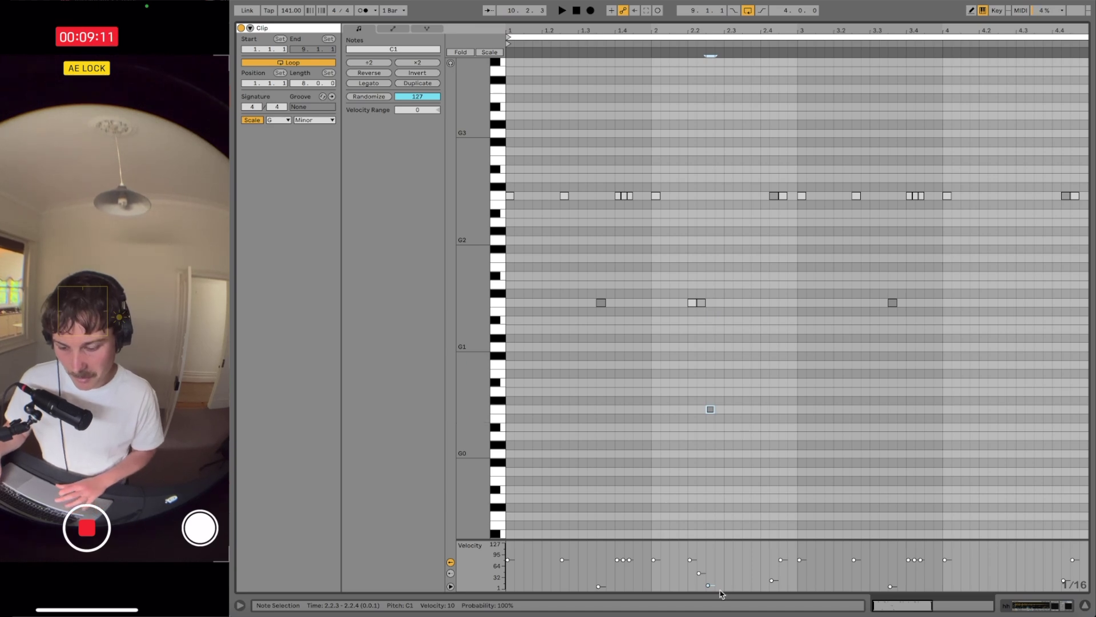
Play back the hi-hat pattern from 1.2.3 in the clip, and stop playback.
left_click(507, 367)
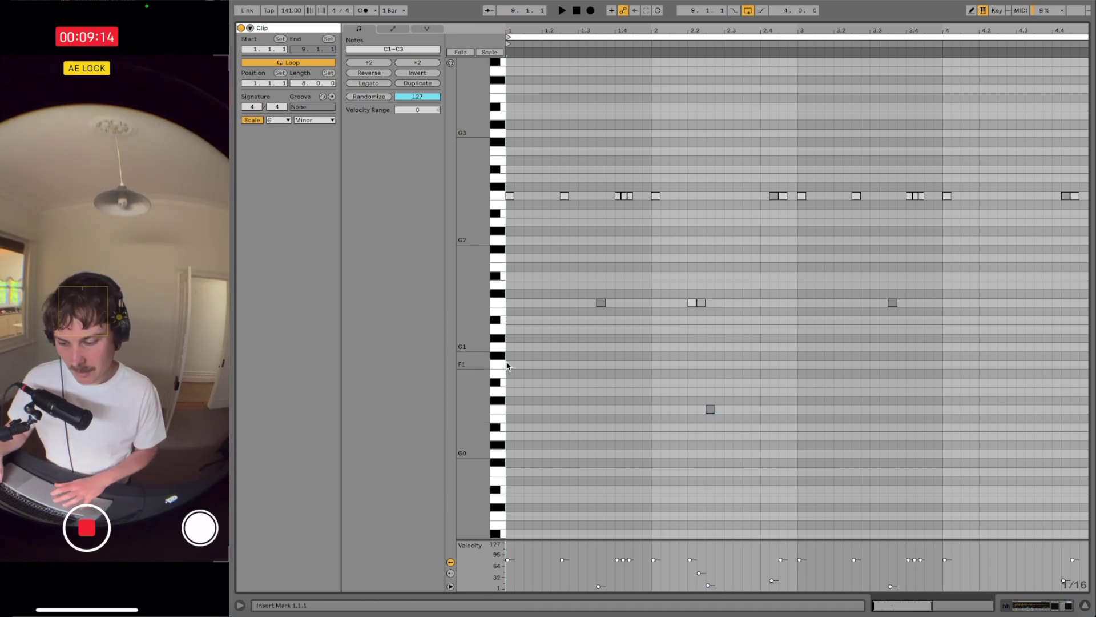
left_click(563, 277)
key("space")
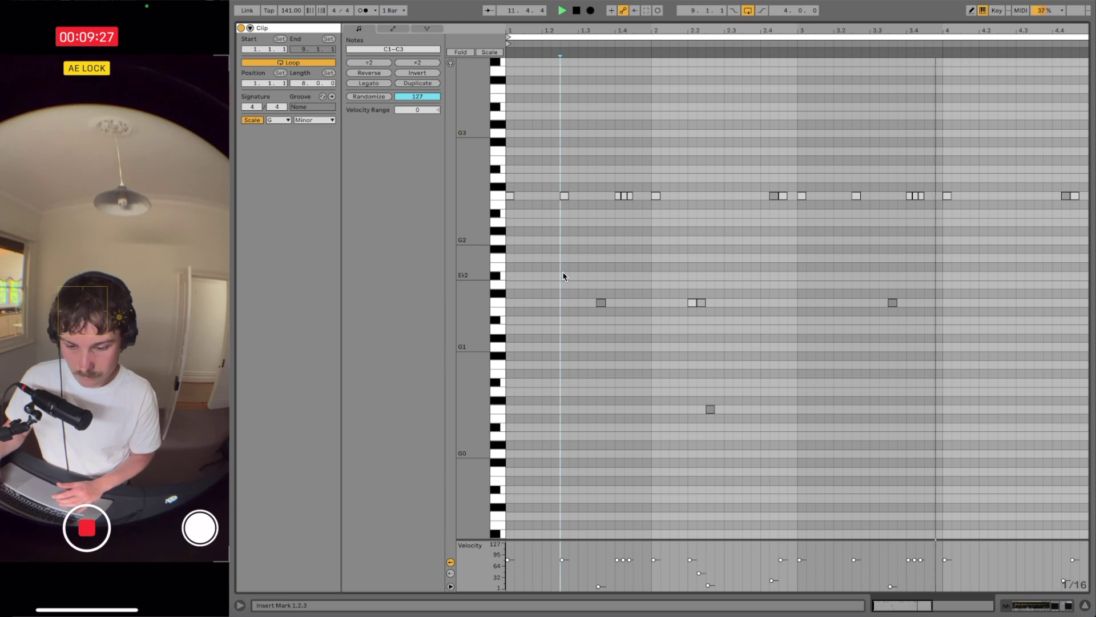
key("space")
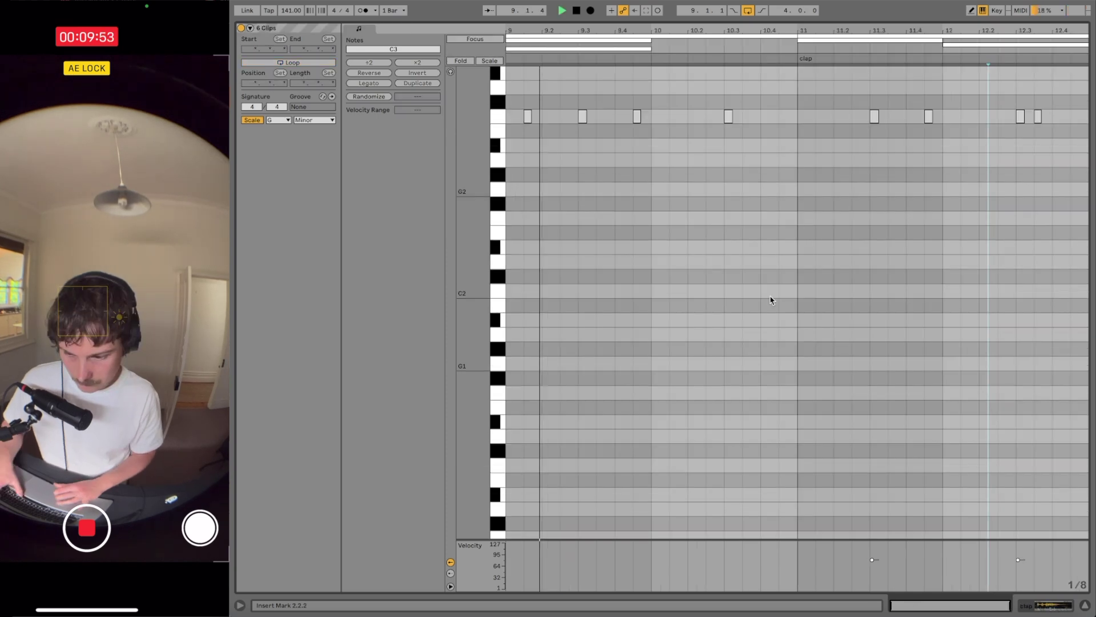
Examine the combined clap and percussion clips' C3 notes in bars 9 to 12 during playback, and stop it.
scroll(771, 299, "up", 3)
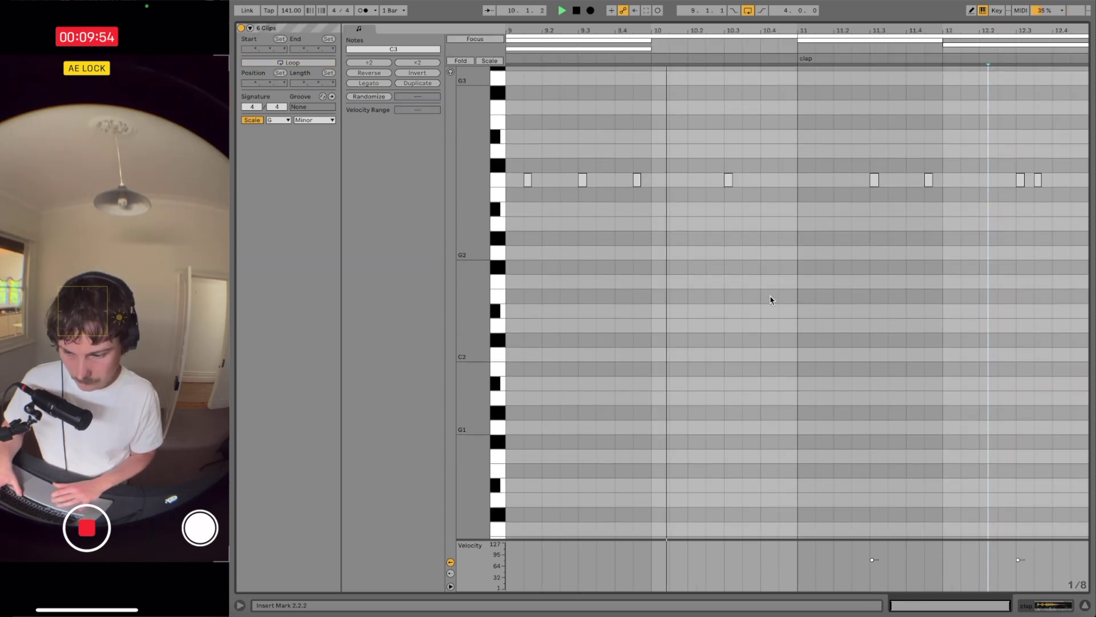
scroll(771, 300, "up", 5)
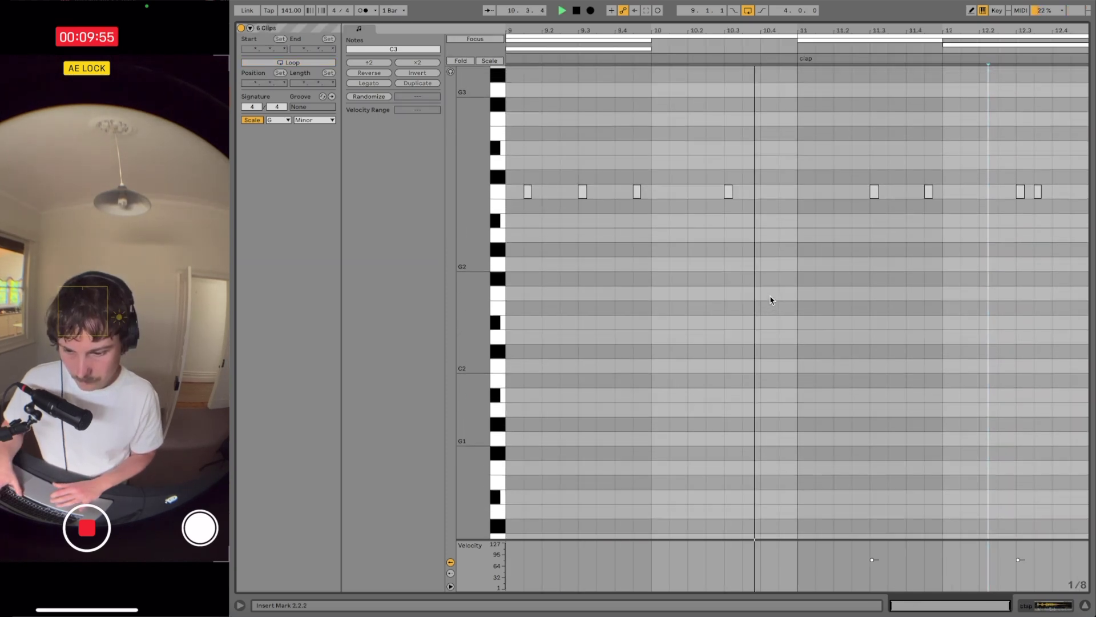
scroll(771, 299, "up", 3)
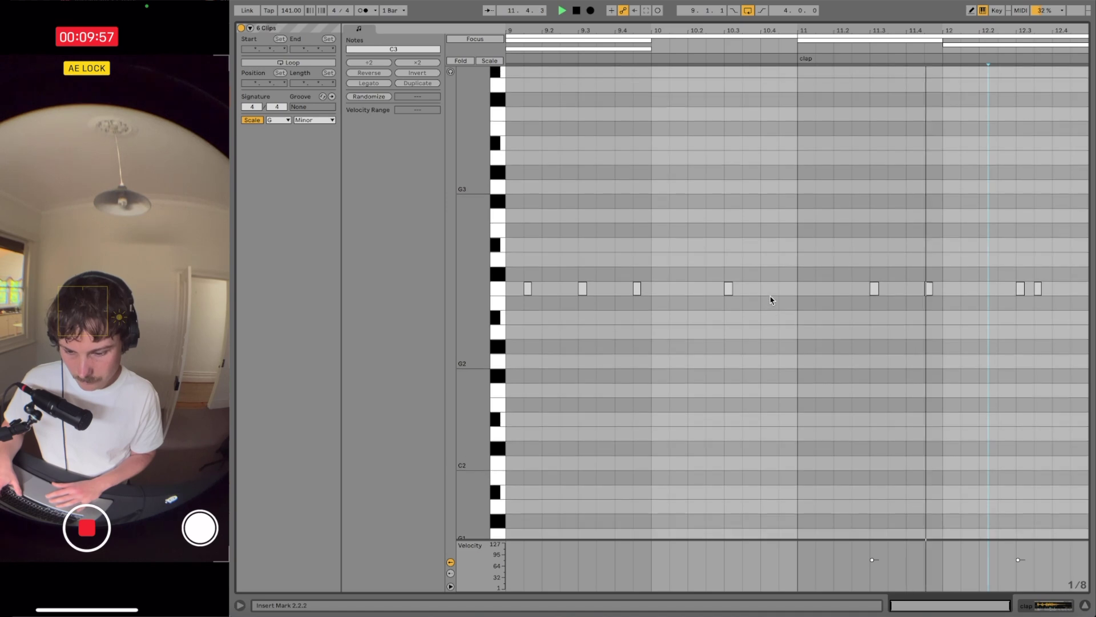
scroll(771, 300, "down", 1)
key("space")
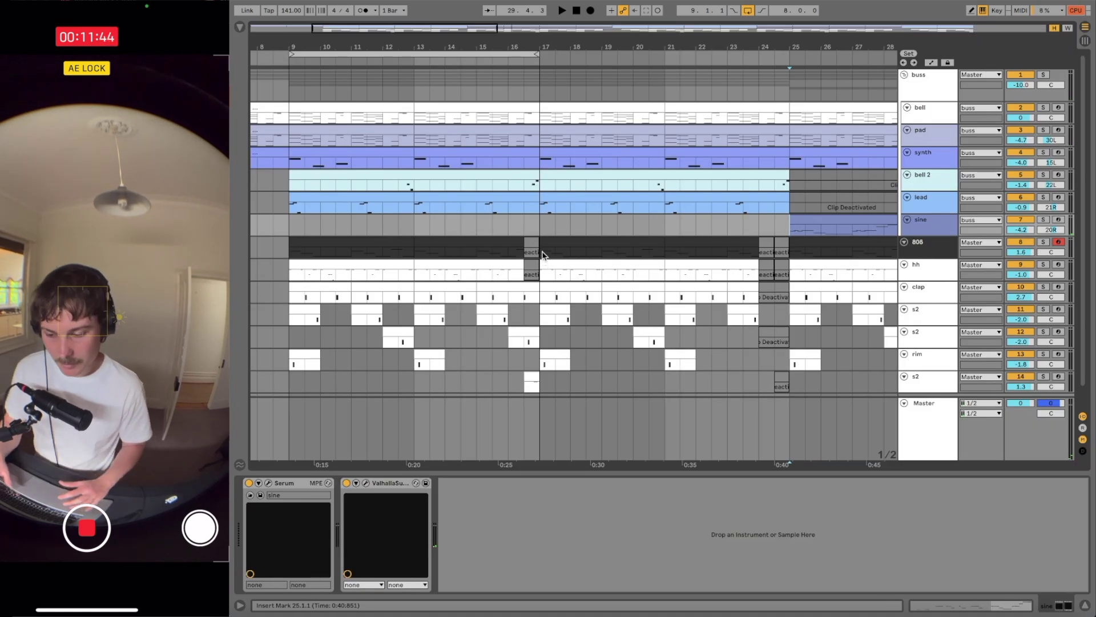
Point out the 808 and hi-hat breaks by marking 16.3.1 to 17.1.1 and bar 24 on the sine track.
left_click(525, 221)
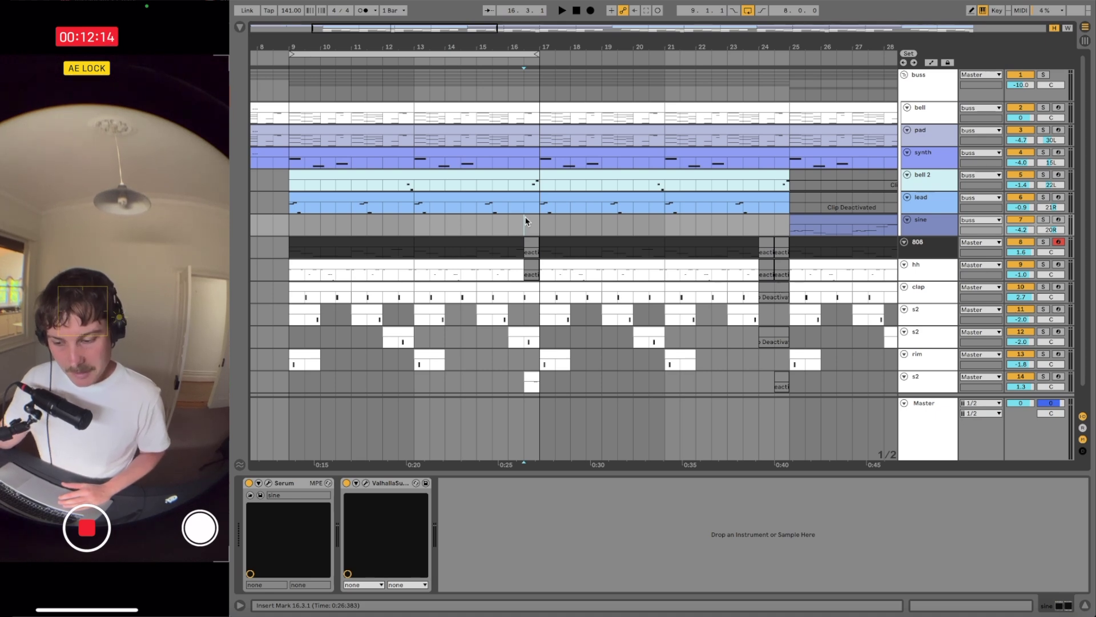
left_click(540, 222)
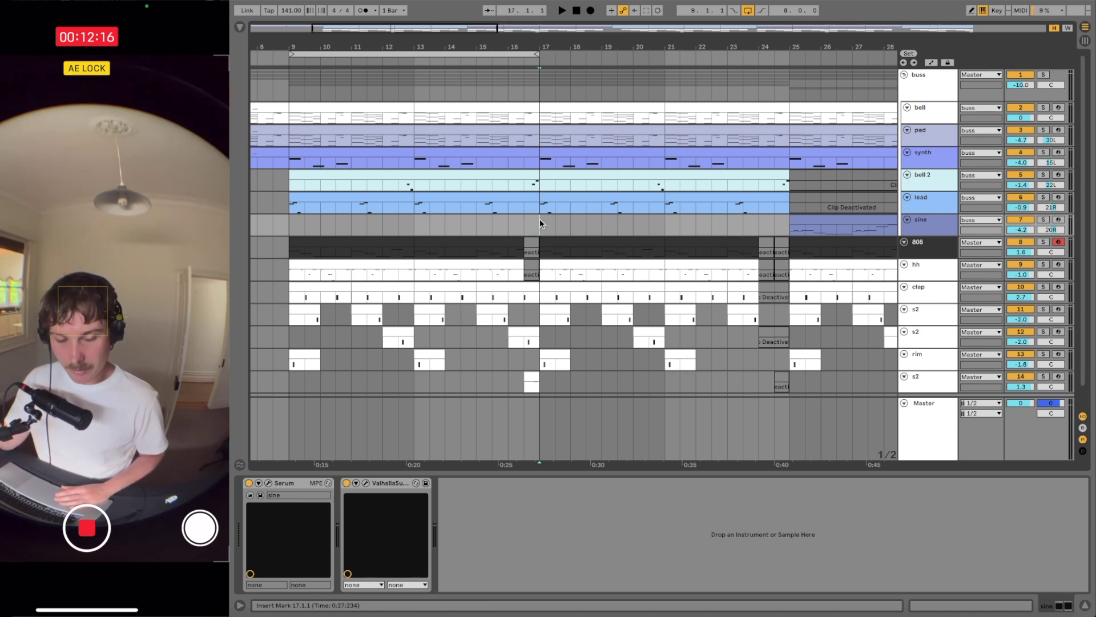
left_click_drag(762, 226, 779, 228)
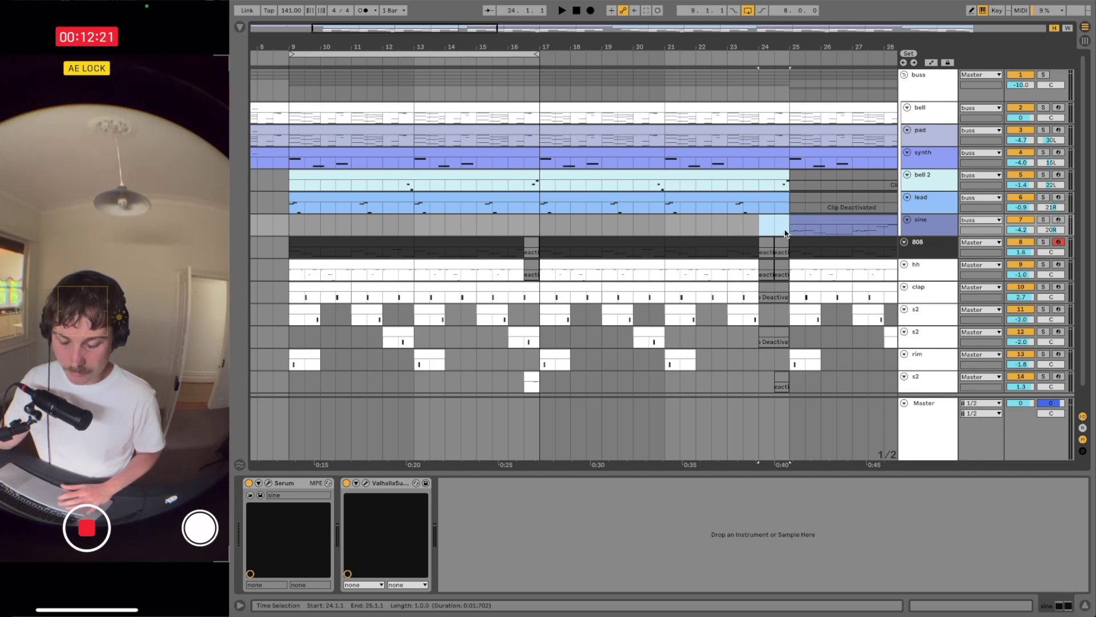
left_click(760, 230)
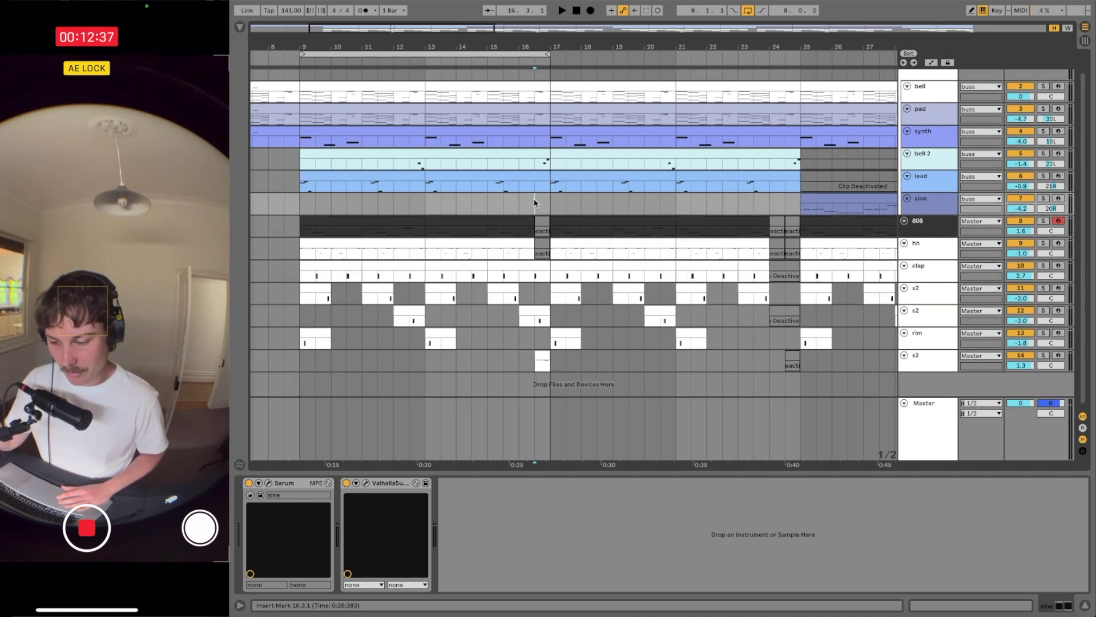
left_click(543, 200)
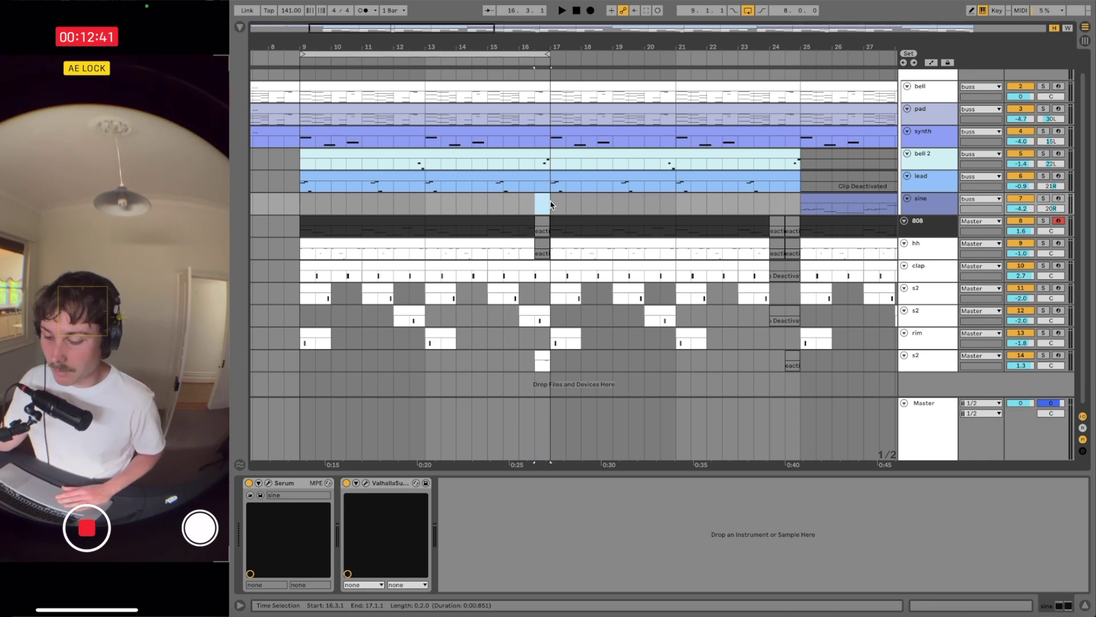
Select bar 24 to bar 25 on the sine track and examine the deactivated drum clips in that span.
scroll(551, 205, "right", 1)
scroll(551, 205, "up", 1)
left_click_drag(758, 217, 777, 220)
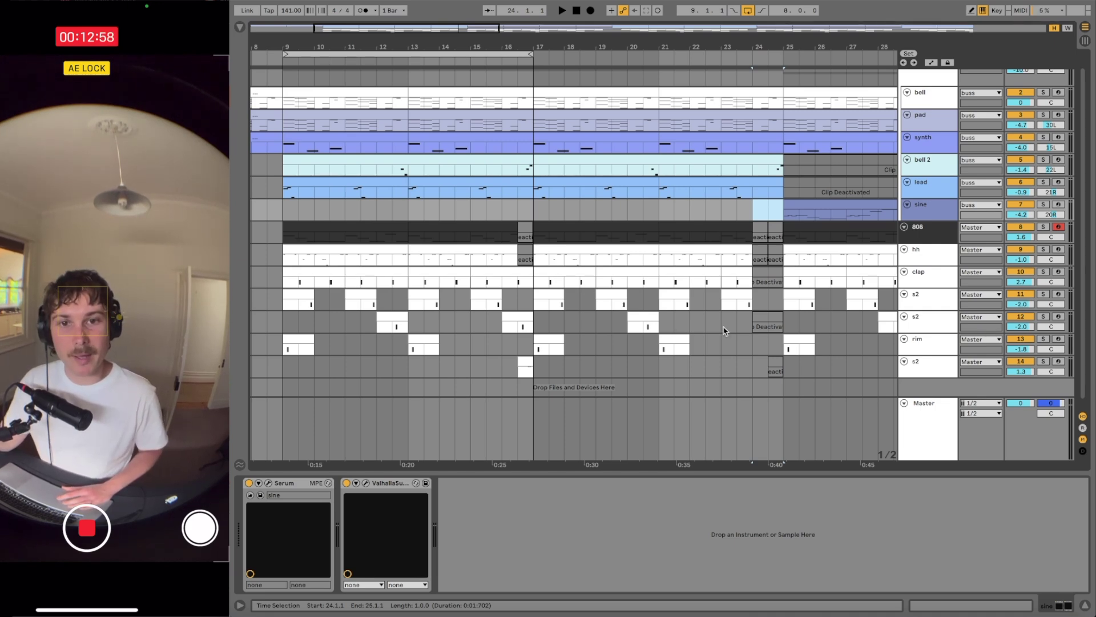
scroll(723, 327, "right", 2)
left_click_drag(746, 40, 720, 21)
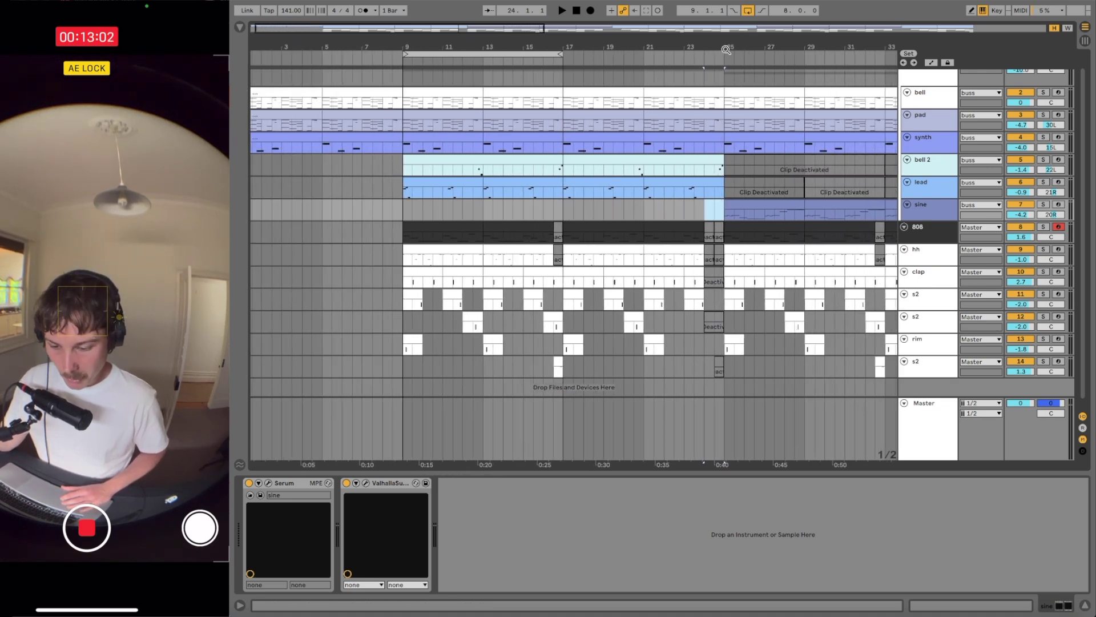
scroll(754, 211, "right", 2)
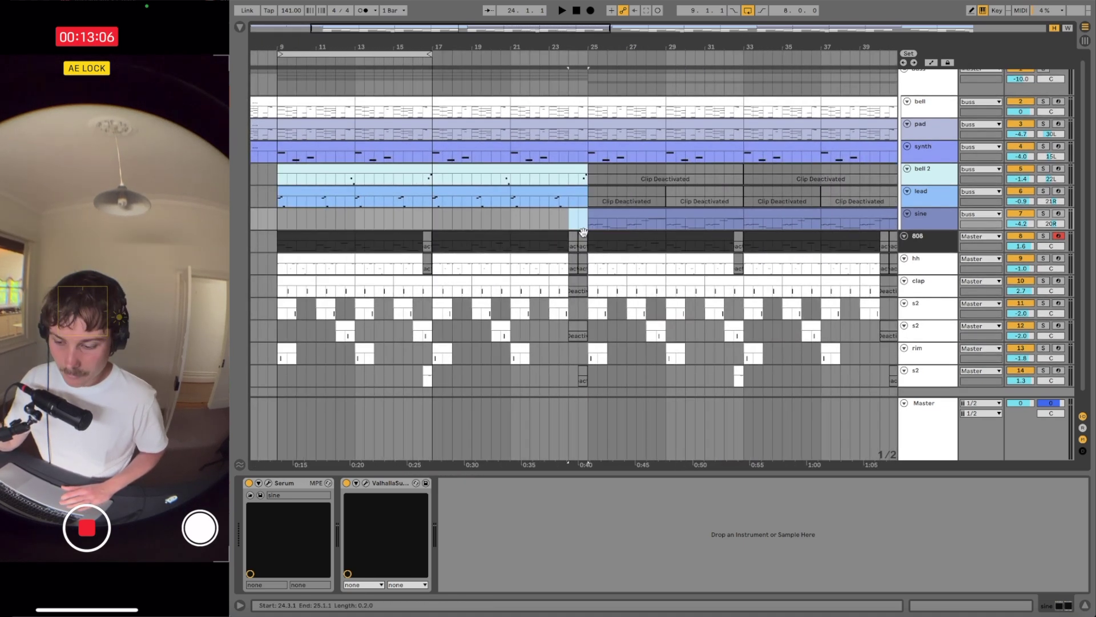
left_click_drag(570, 224, 588, 224)
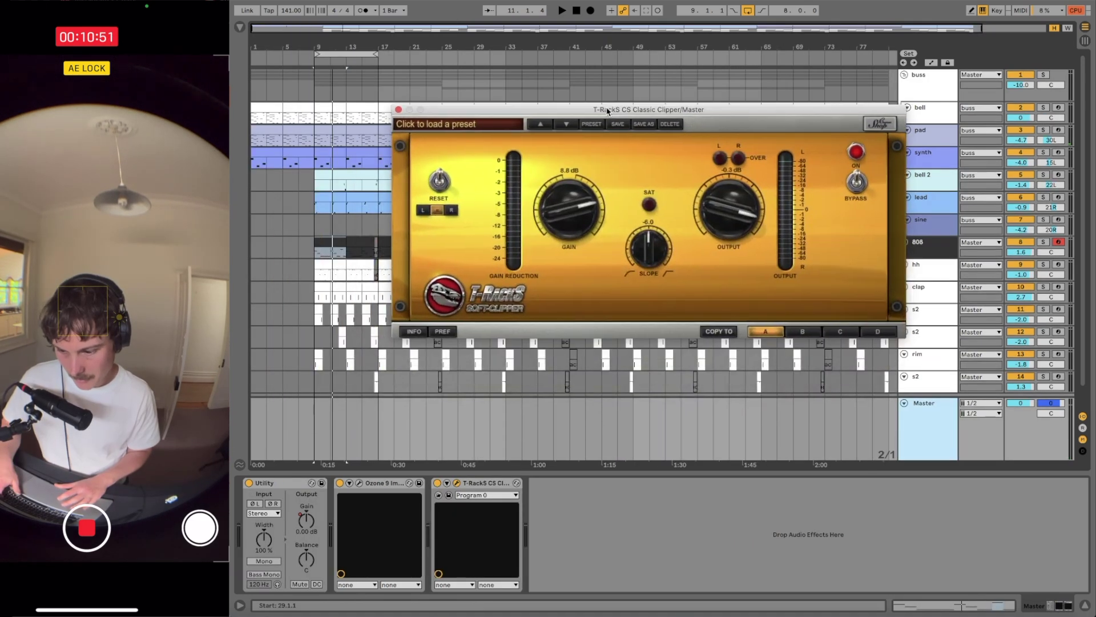
Move the master's T-RackS Classic Clipper window slightly upward and start playback to check the clipping.
left_click_drag(607, 111, 607, 103)
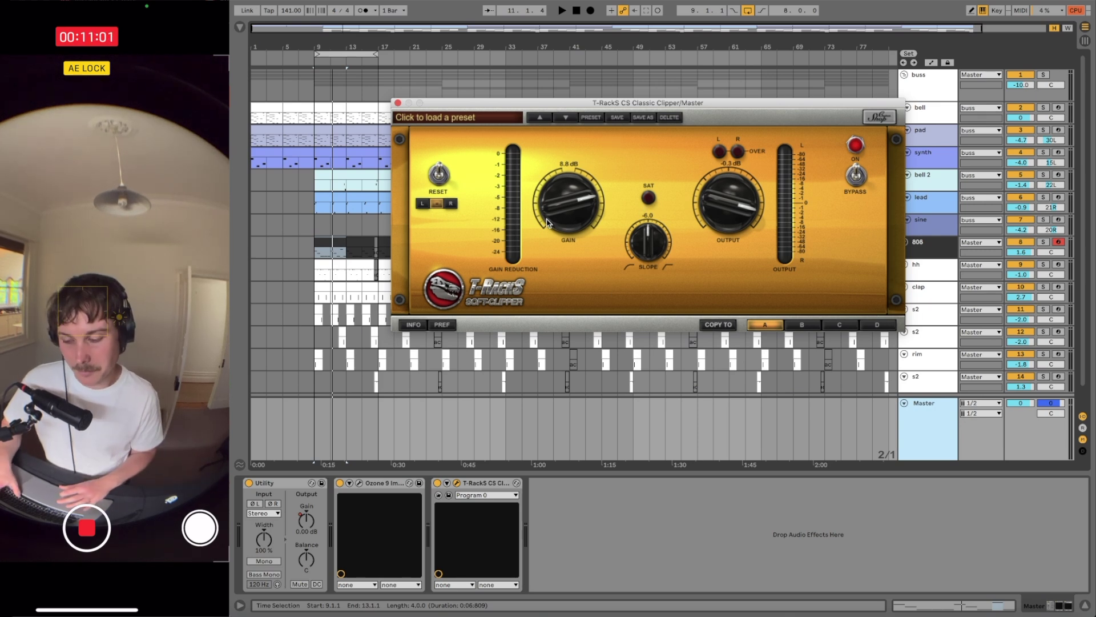
key("space")
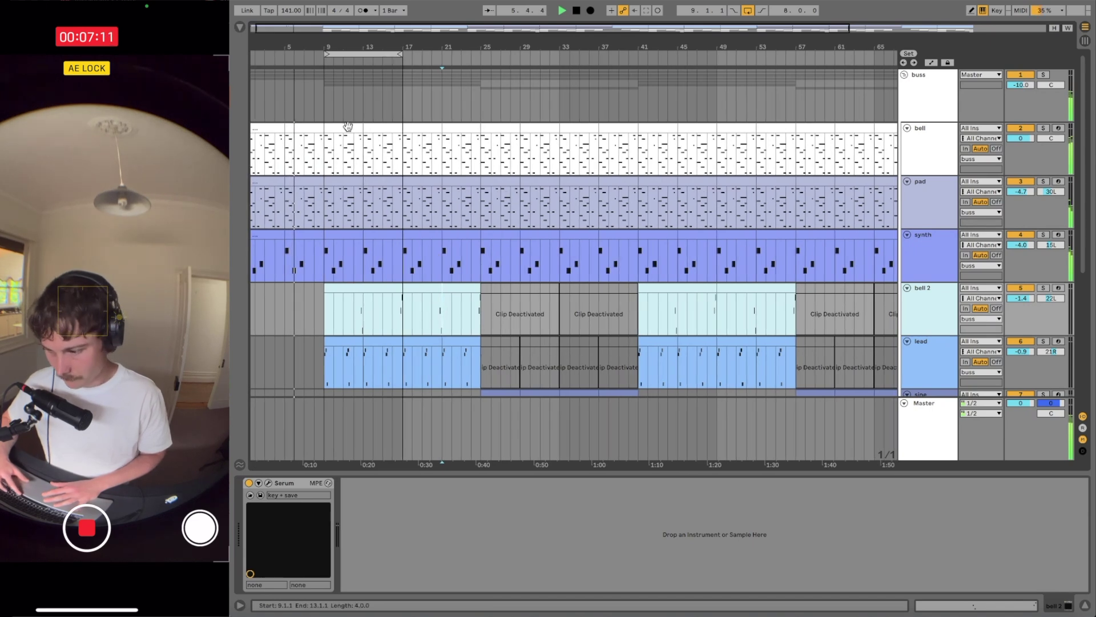
Extend the arrangement loop's end to bar 41 and select the buss track to show its EQ Eight.
left_click(343, 149)
left_click(464, 132)
left_click_drag(402, 54, 638, 54)
left_click(644, 89)
scroll(642, 97, "down", 1)
scroll(642, 97, "down", 5)
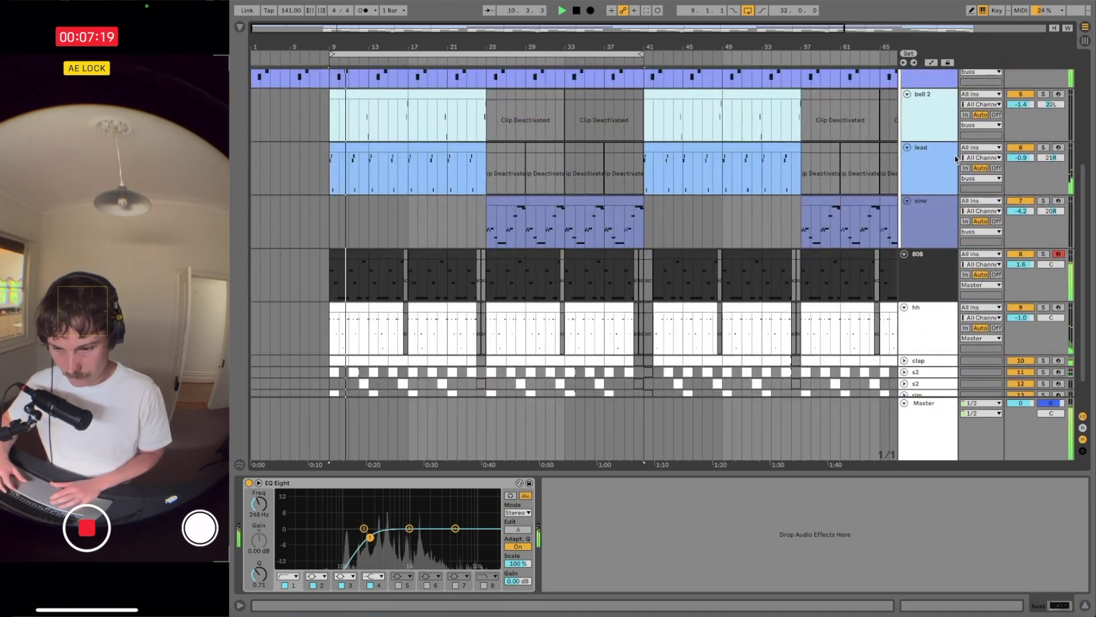
Fit the arrangement's full height and width into view and hide the device view.
left_click(1054, 28)
left_click(1068, 28)
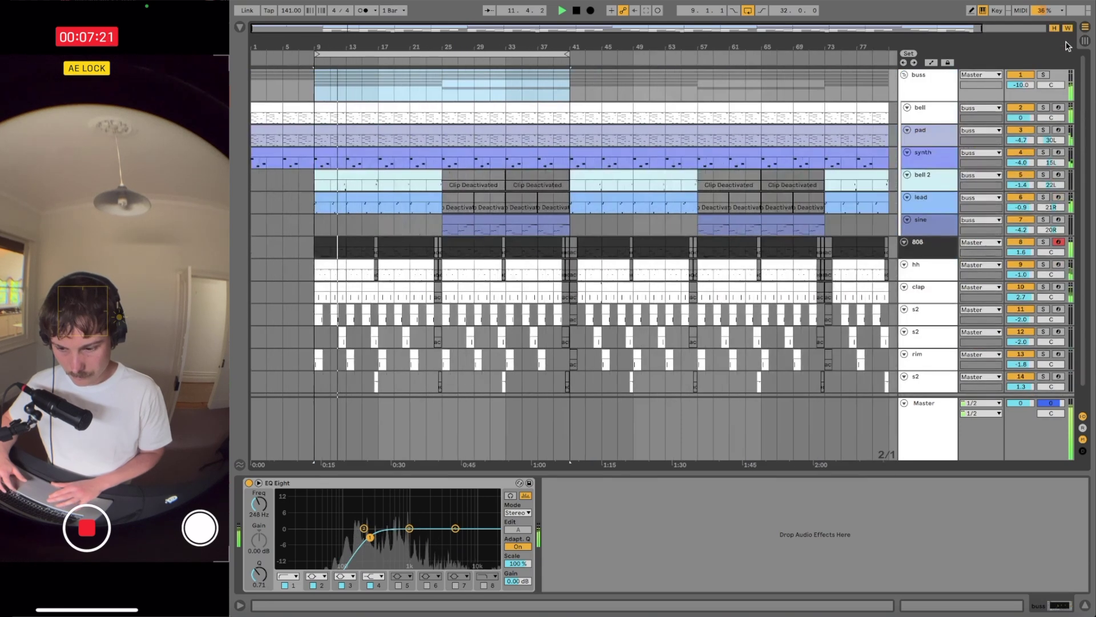
left_click(1084, 606)
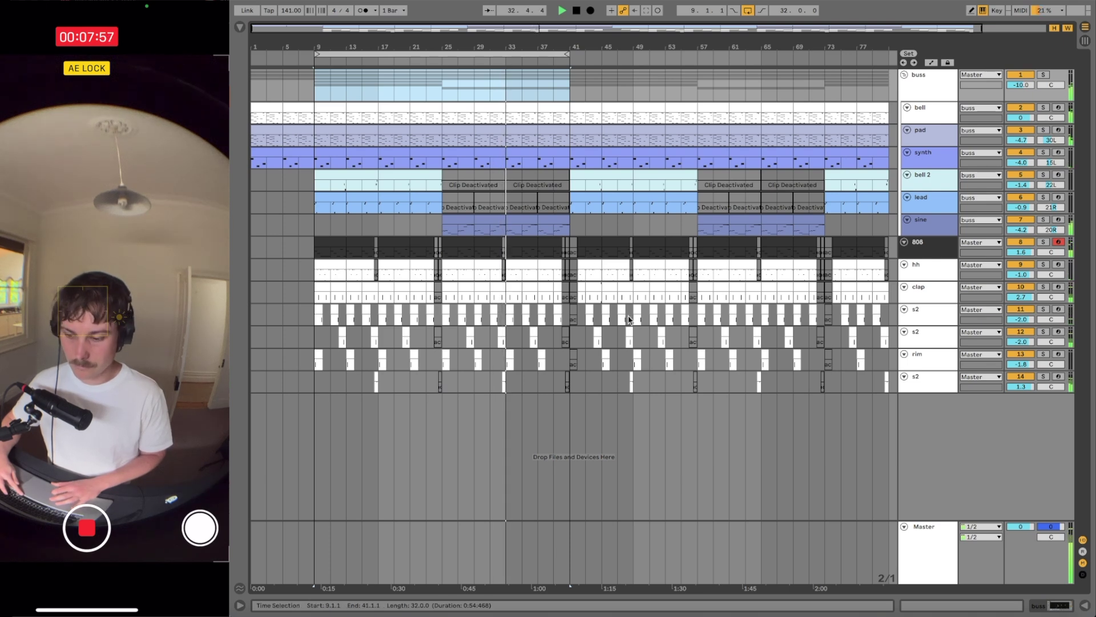
Extend the arrangement loop's end to about bar 57, and place the insert marker at 8.1.1 on the sine track.
left_click_drag(572, 57, 696, 57)
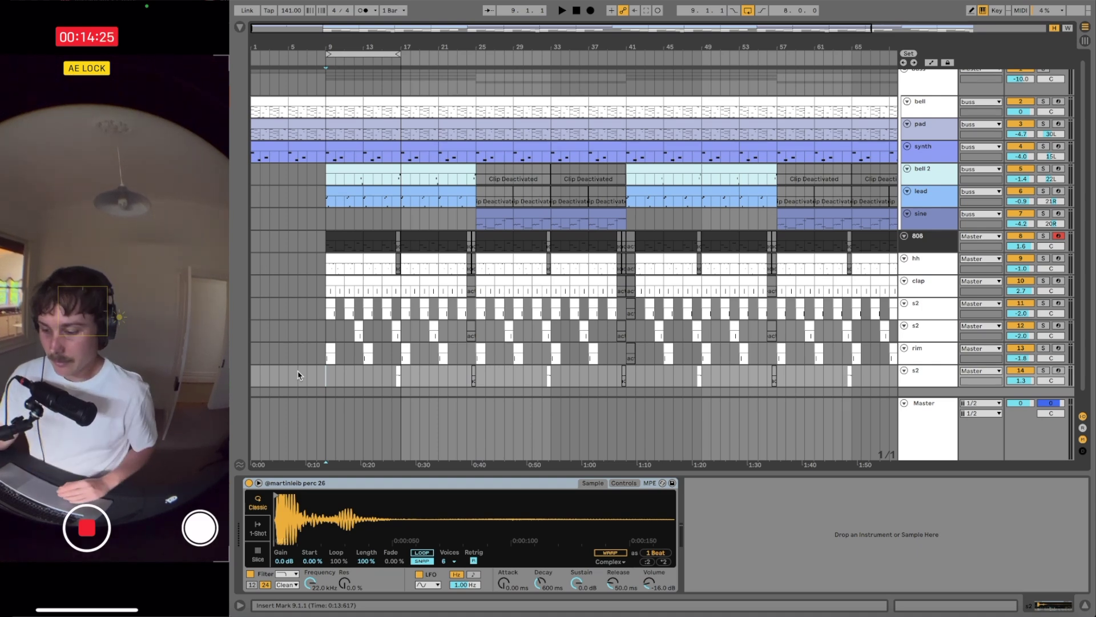
left_click(317, 220)
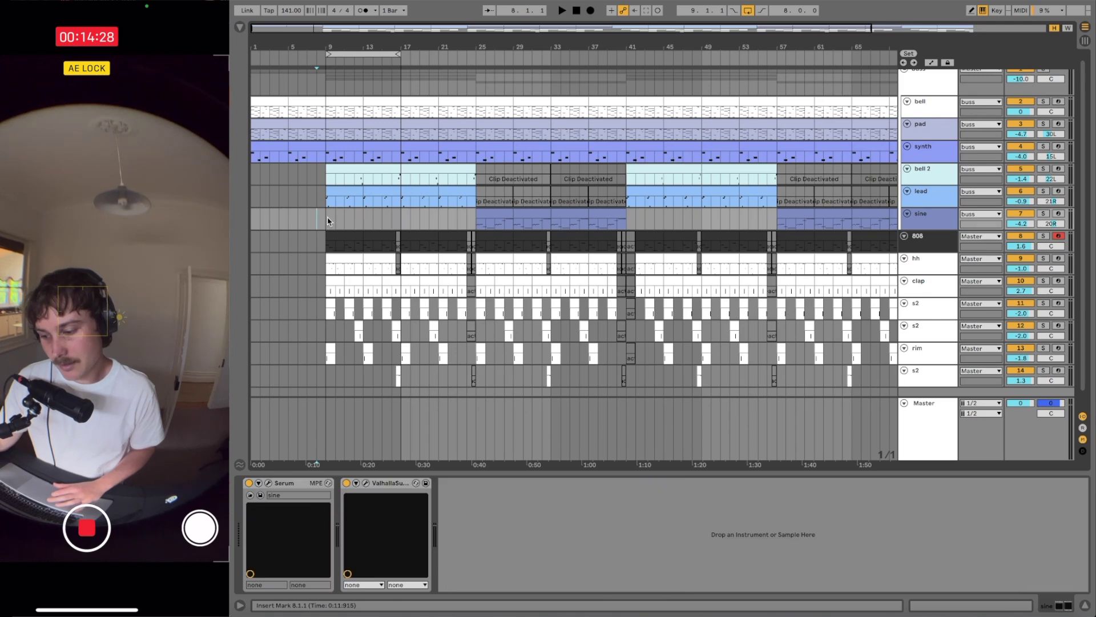